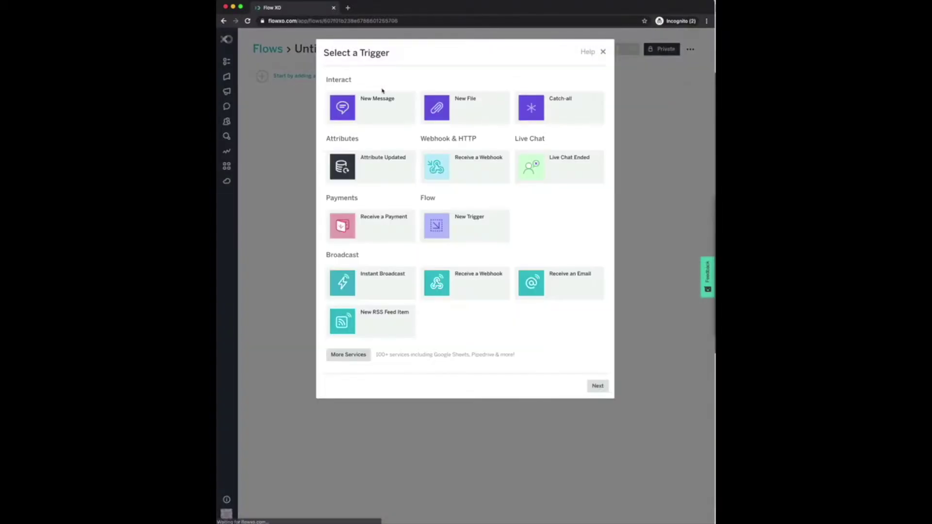
Start the flow on a New Message trigger for 'main menu', connected to all bots.
click(378, 106)
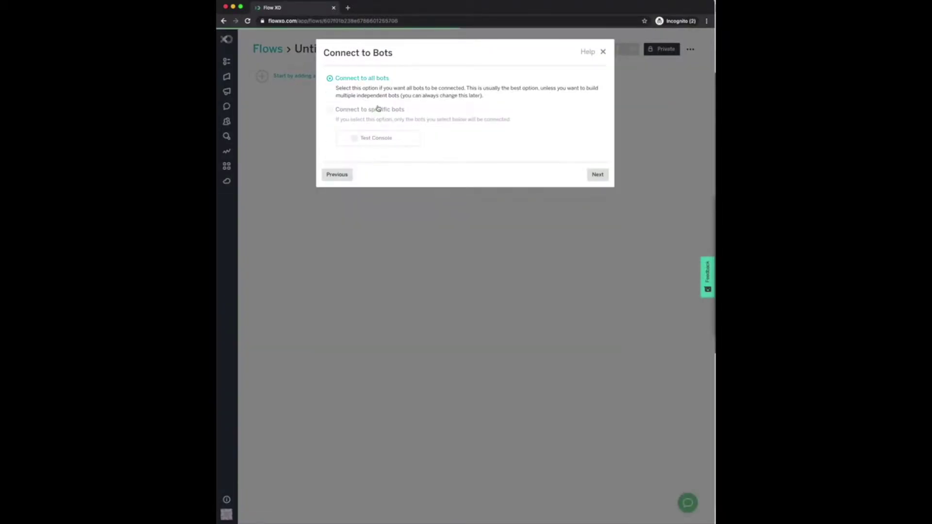
click(600, 175)
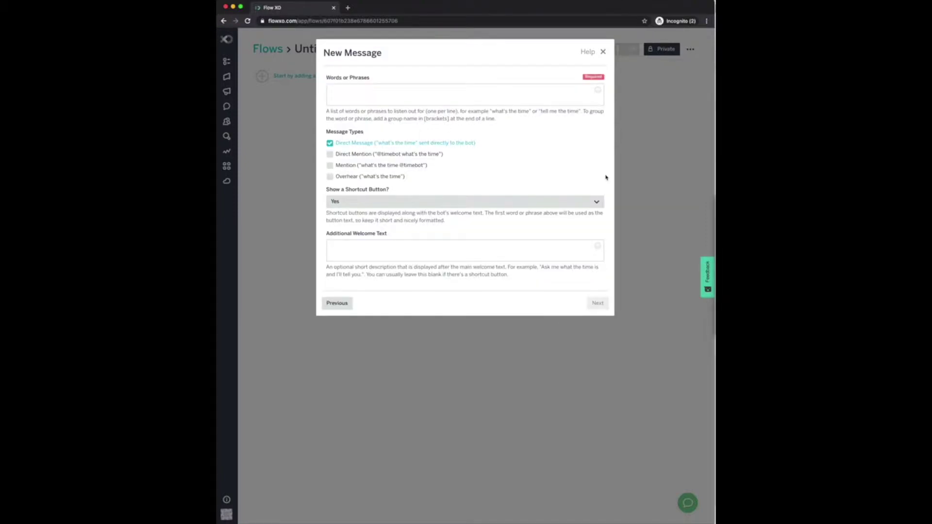
click(433, 99)
text(main menu)
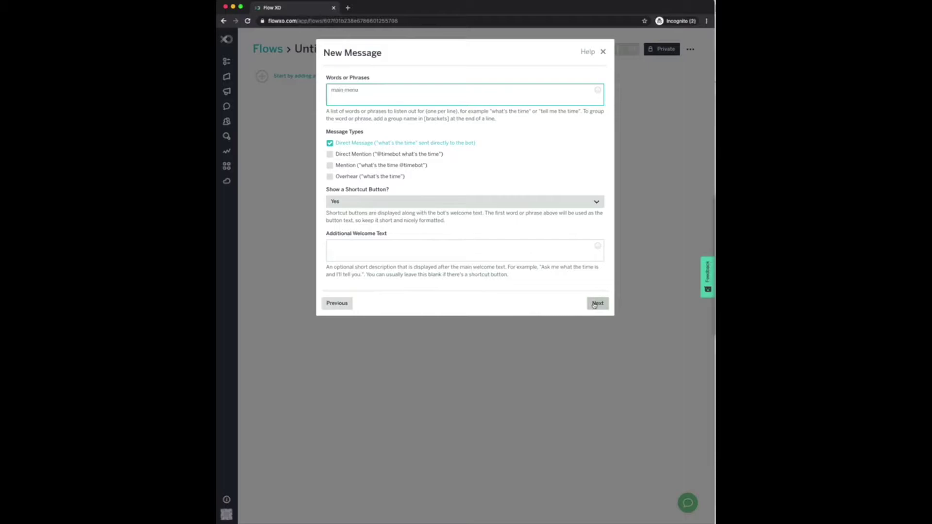
click(598, 303)
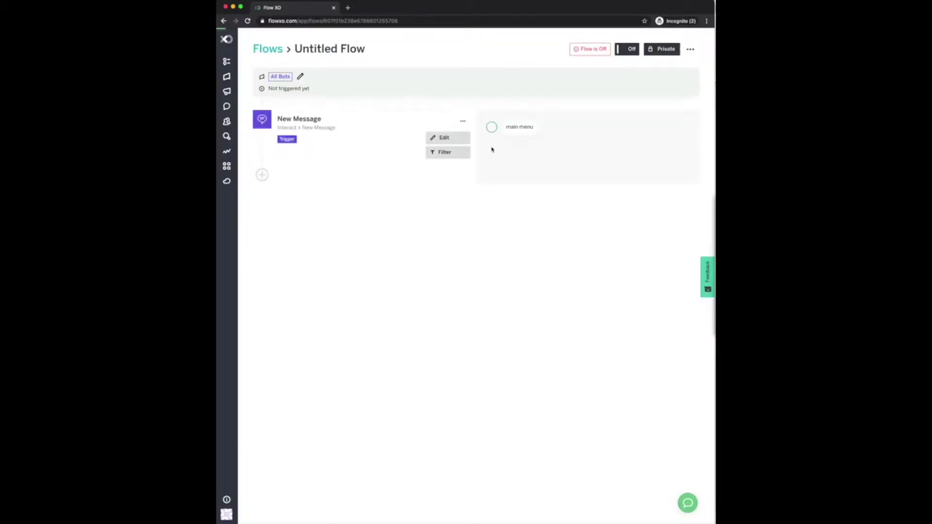
Rename the flow to 'Main Menu' and switch it on.
click(371, 51)
drag(432, 90, 337, 89)
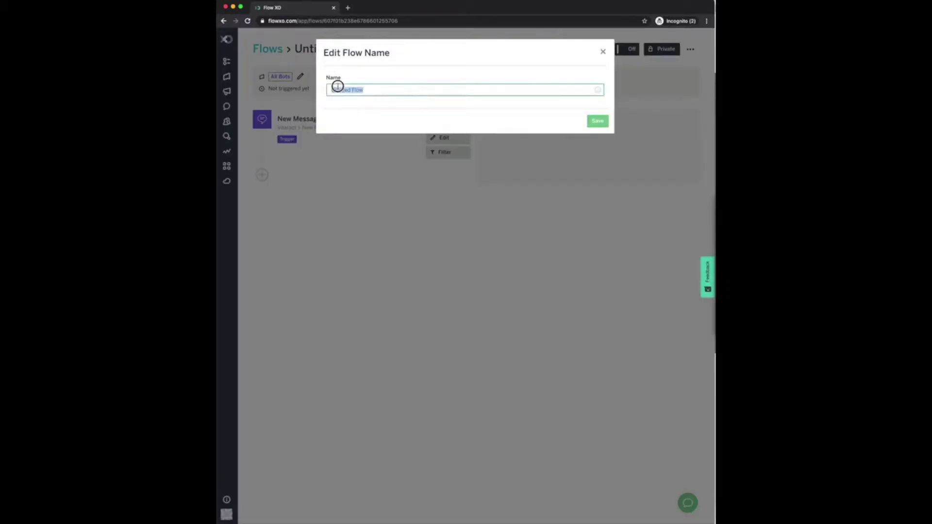
text(Main Menu)
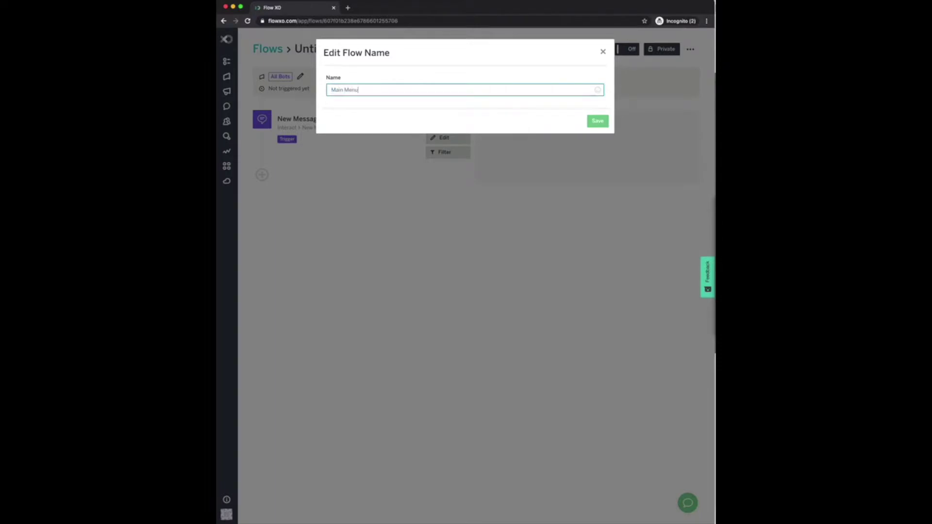
click(592, 123)
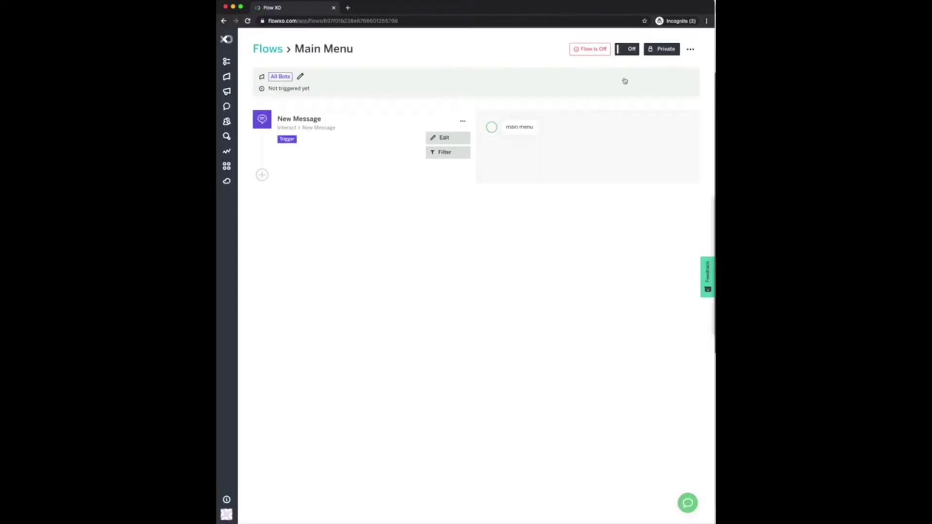
click(627, 50)
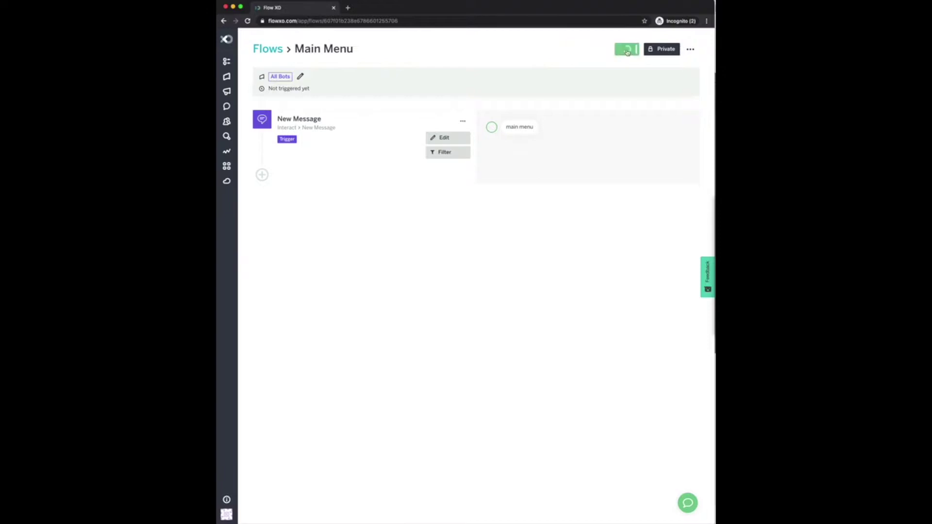
Add a Choice question step asking 'What do you want to do?'.
mouse_move(223, 223)
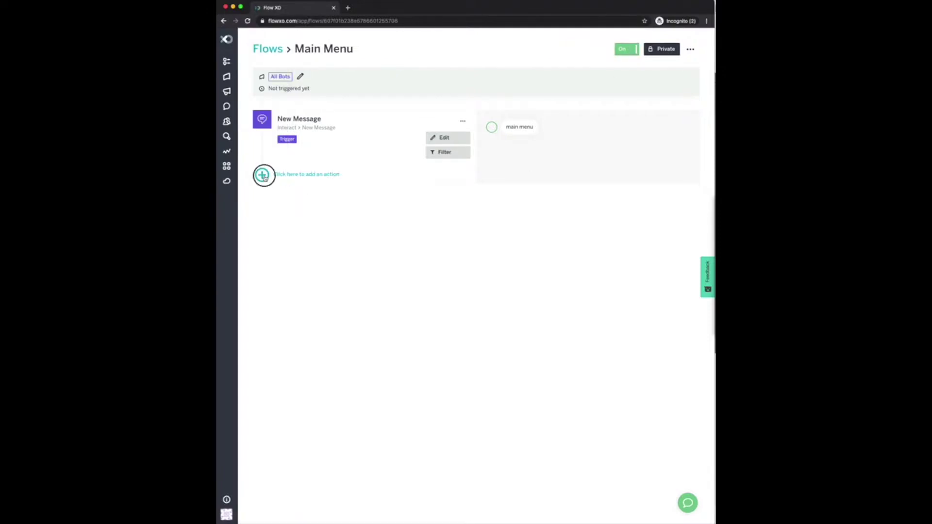
click(266, 179)
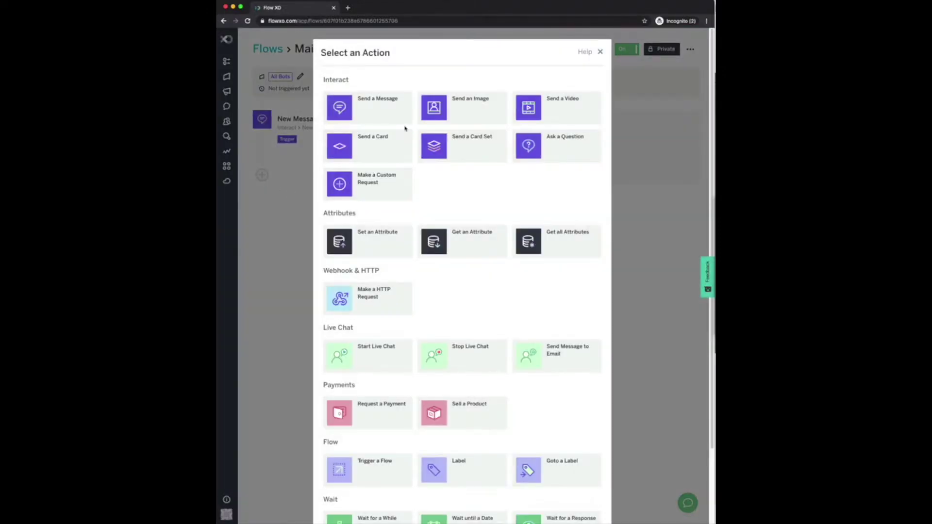
click(542, 149)
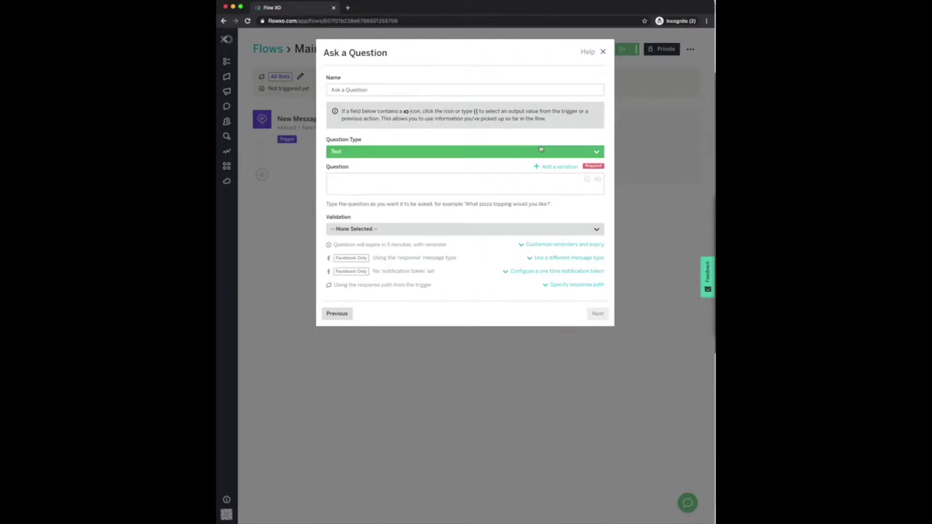
click(442, 152)
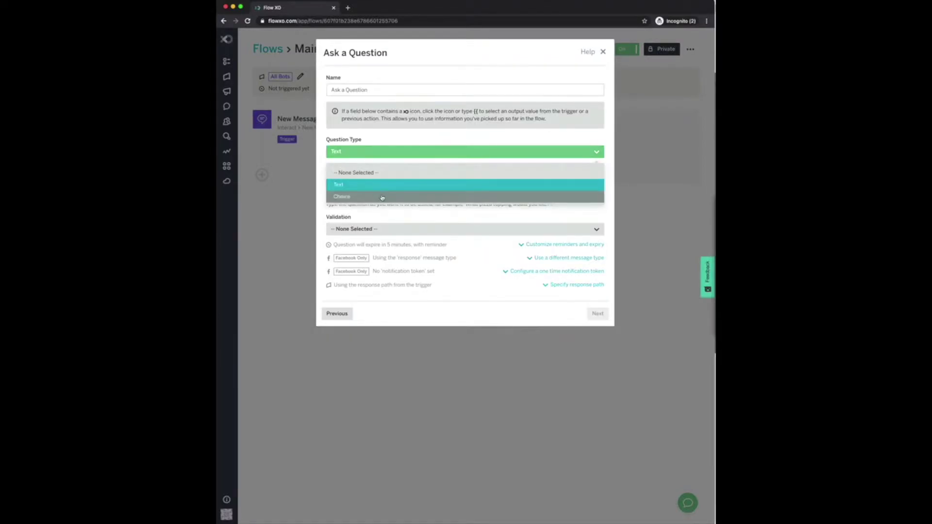
click(384, 195)
click(360, 186)
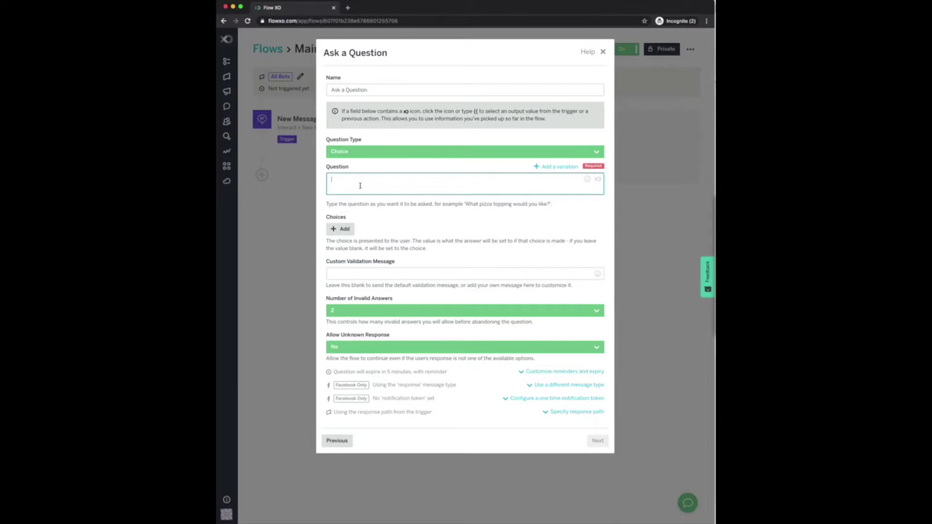
text(What do you want to do?)
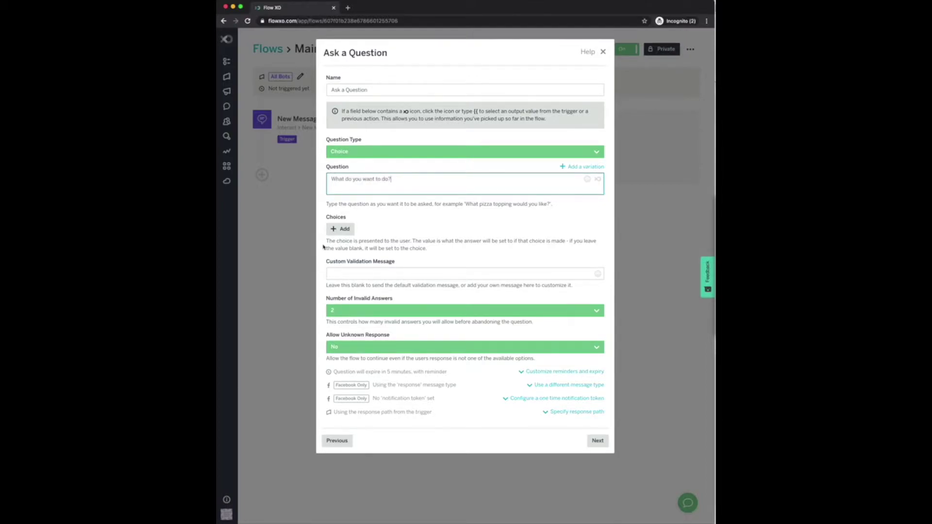
Add choices Thing One (value thing 1) and Thing Two (value thing 2), then save the question.
click(338, 229)
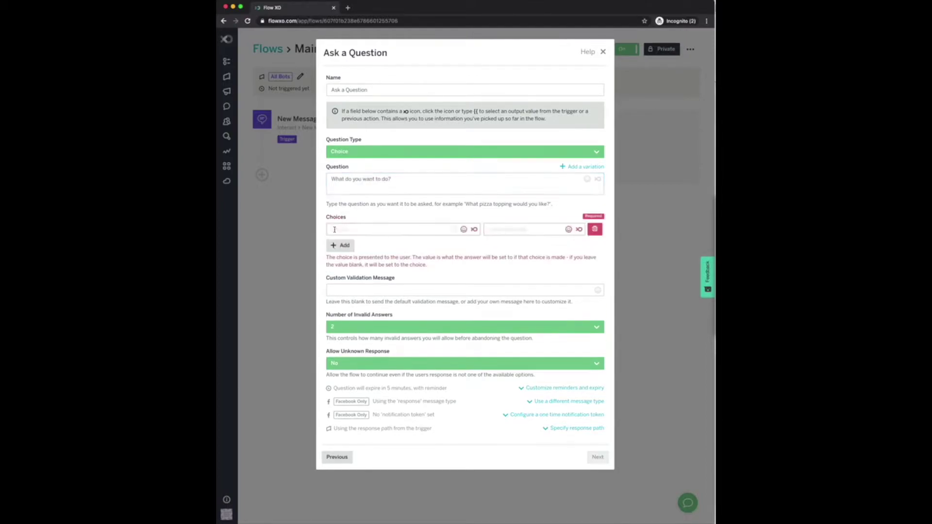
text(Thing One)
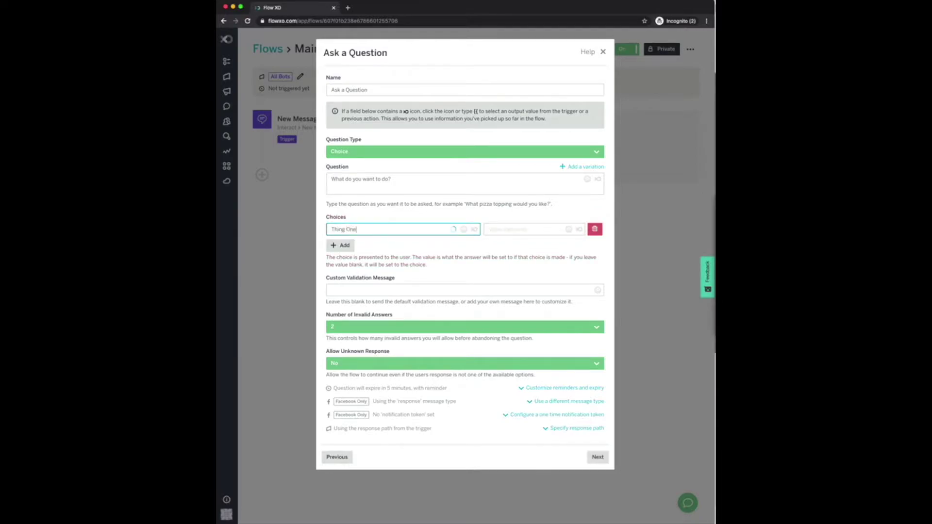
key(Tab)
text(thing)
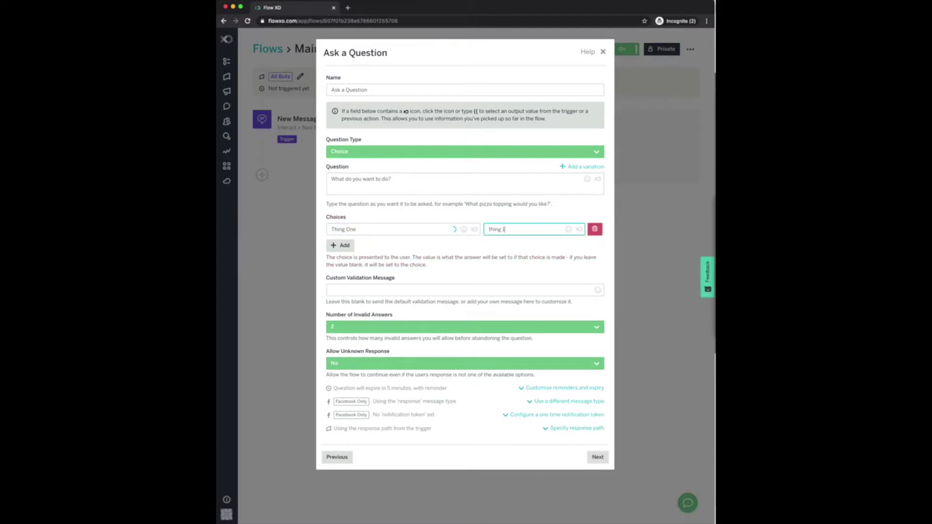
text( 1)
click(333, 245)
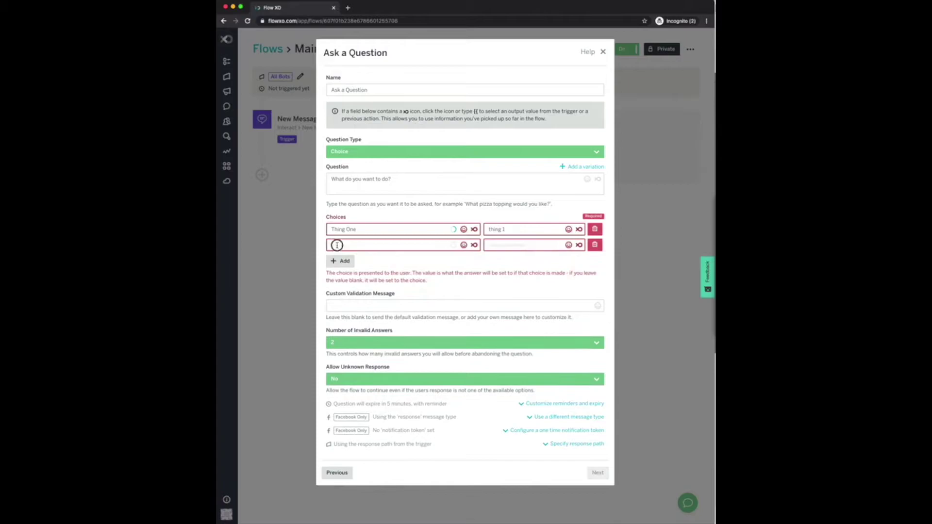
text(Thing Two)
key(Tab)
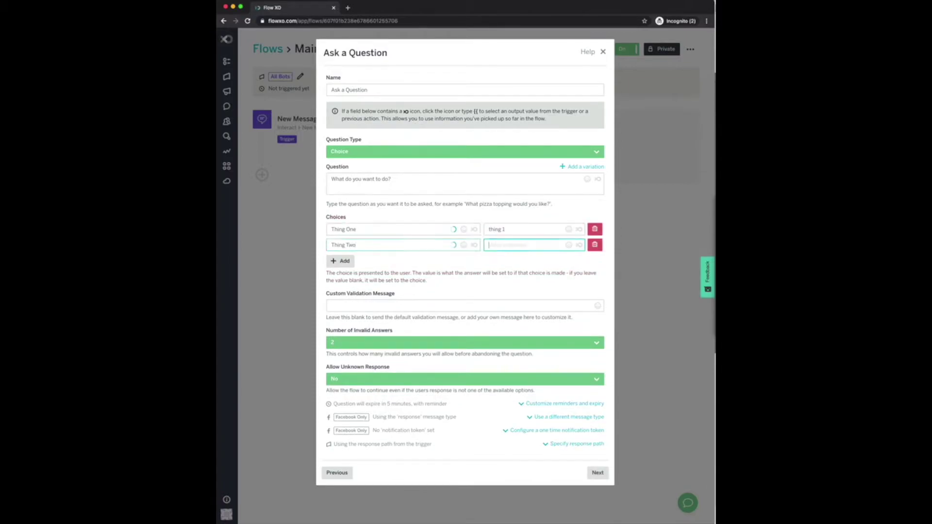
text(thing 2)
click(598, 472)
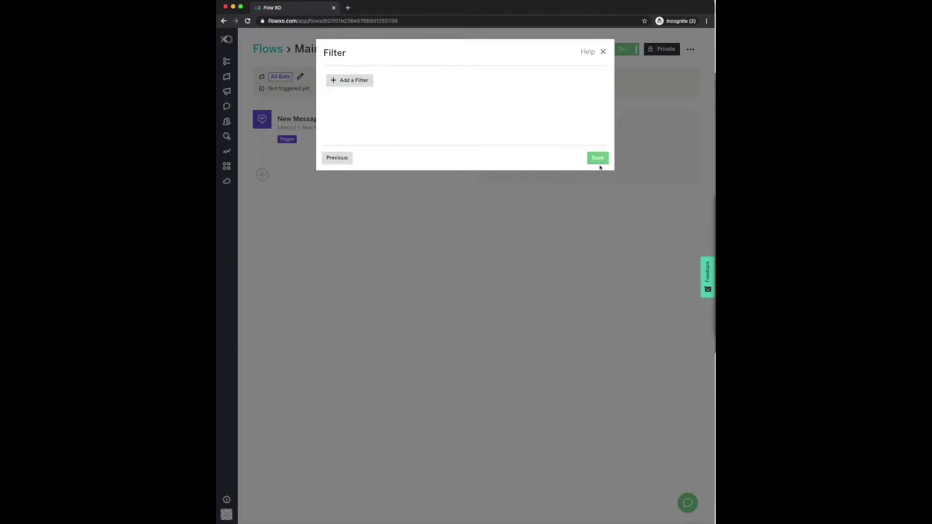
click(598, 161)
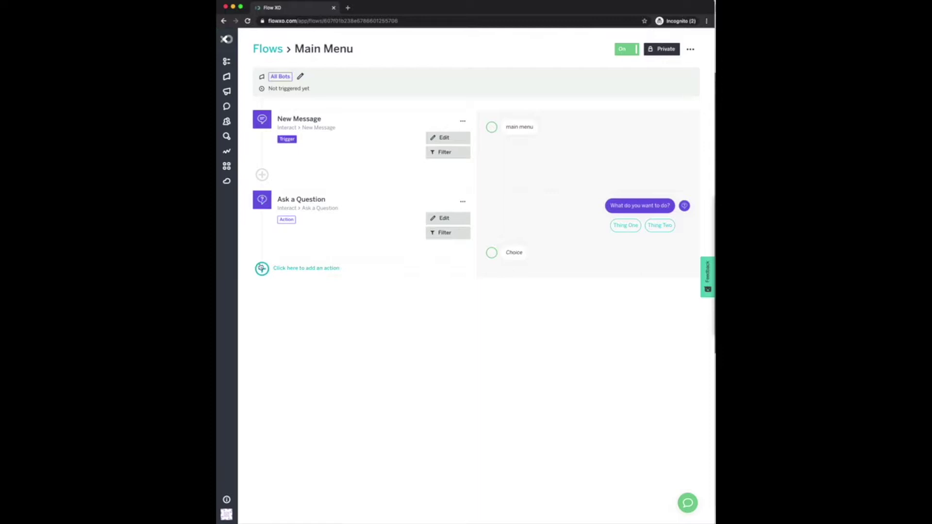
Add a Trigger a Flow step using {{ask_a_question.parsed_answer}} as the trigger phrase.
click(261, 270)
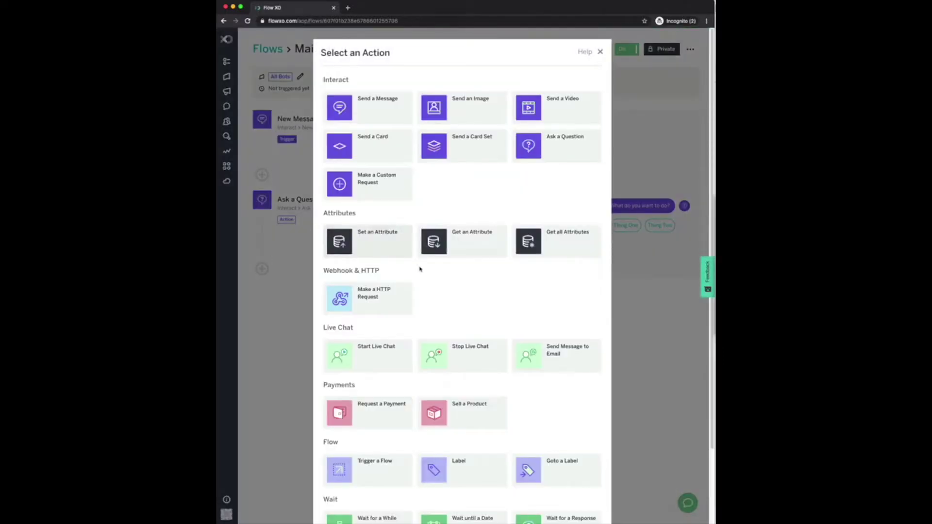
click(376, 468)
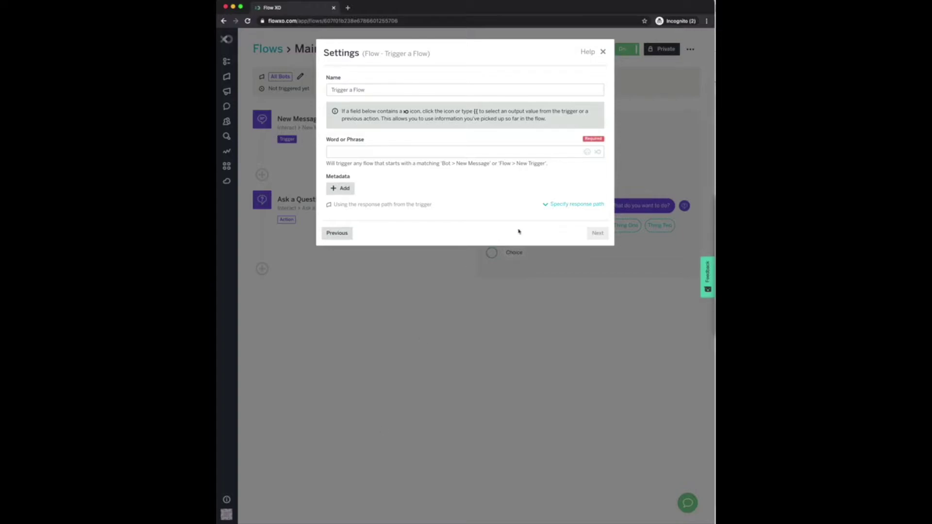
click(598, 153)
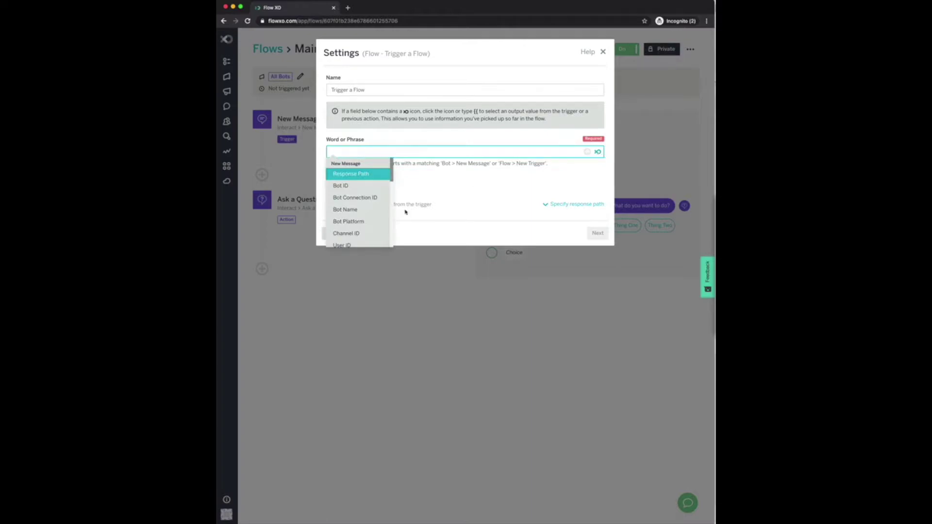
scroll(359, 209, down, 8)
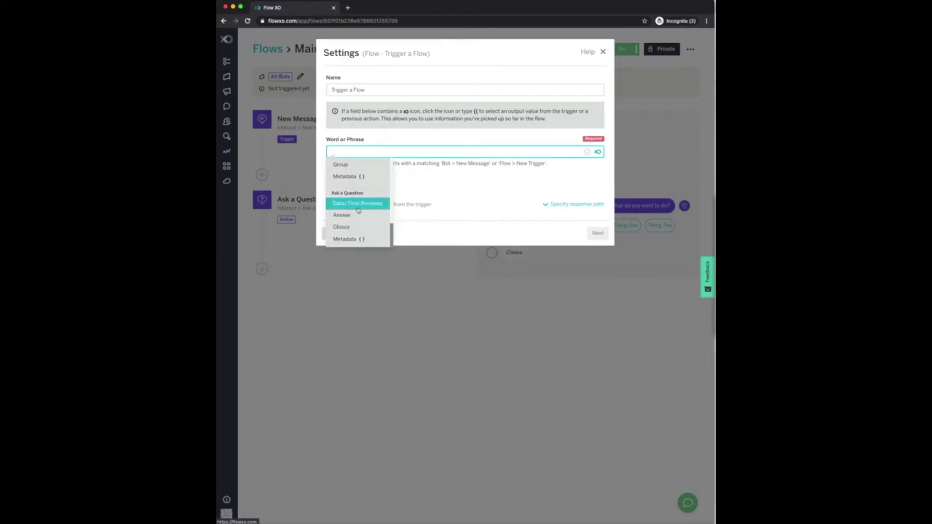
click(353, 217)
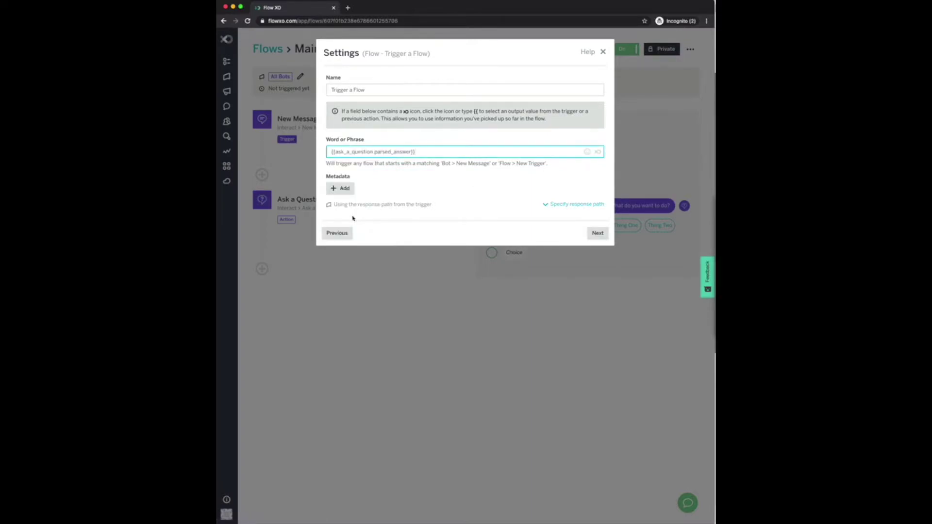
click(598, 234)
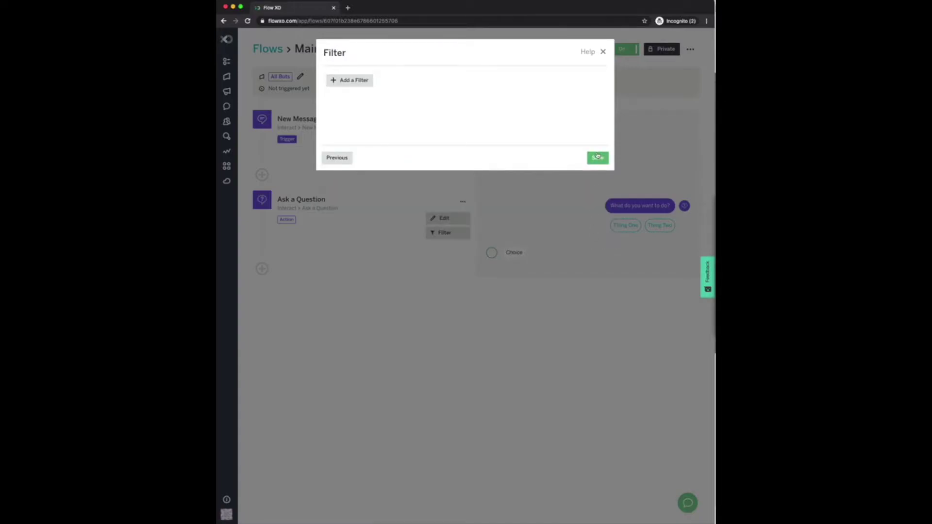
click(598, 156)
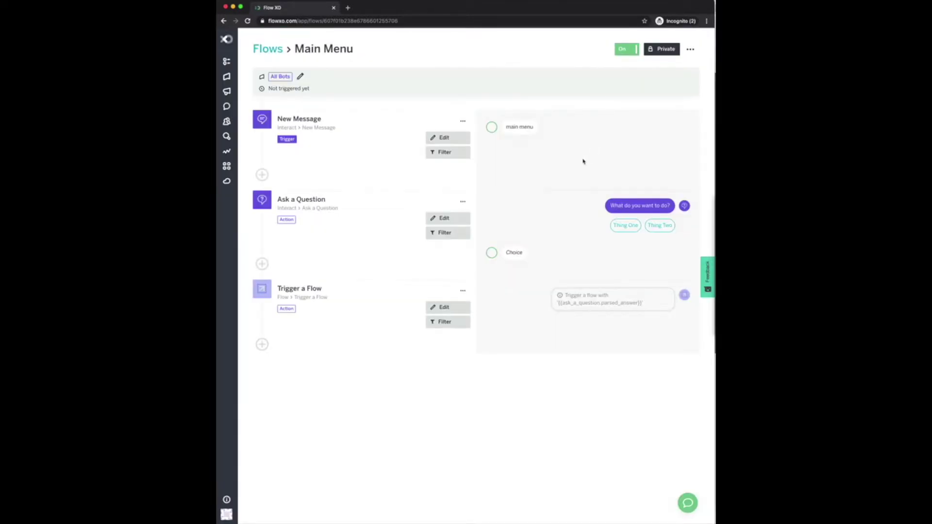
Create a new flow started by a New Trigger flow trigger with the phrase 'thing 1'.
click(267, 50)
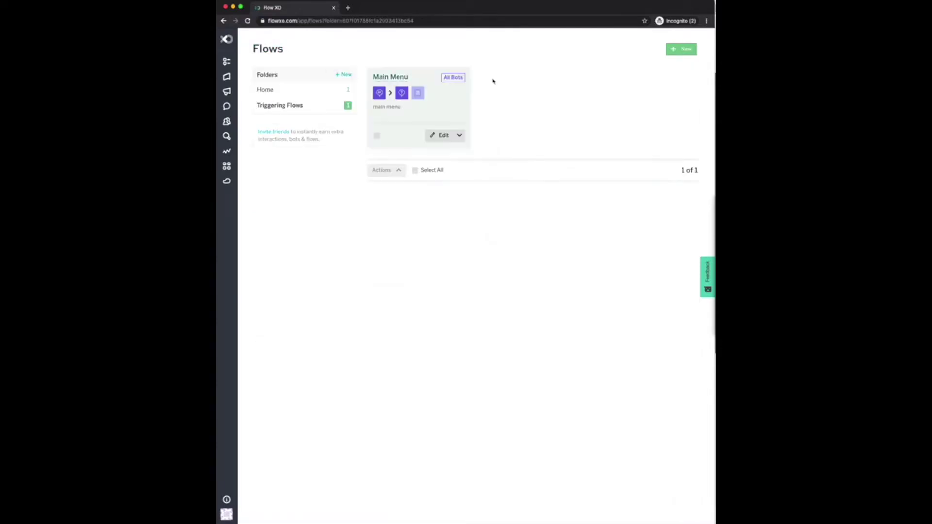
click(681, 50)
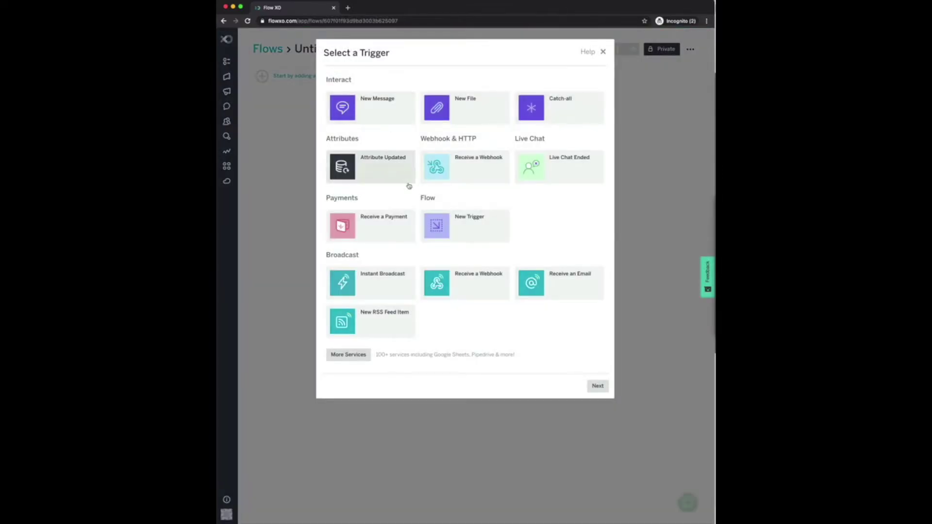
double_click(439, 219)
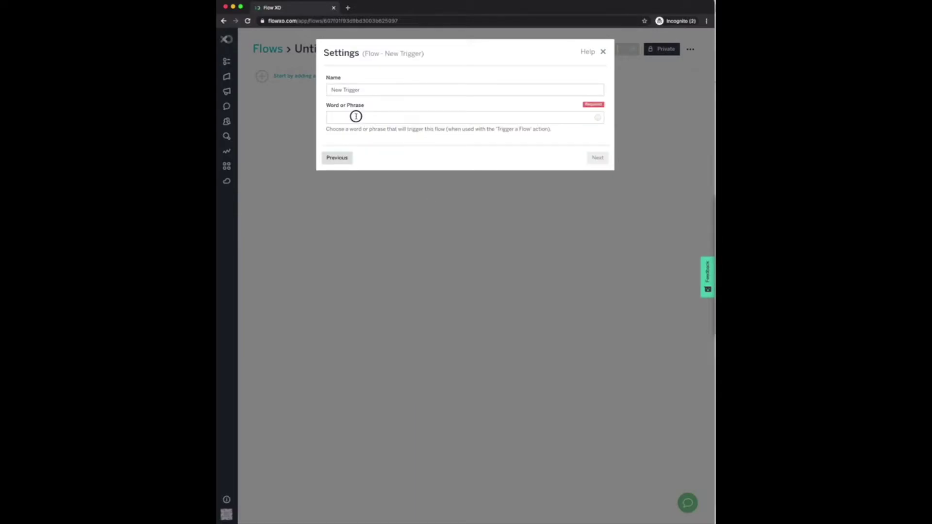
click(356, 116)
text(thing 1)
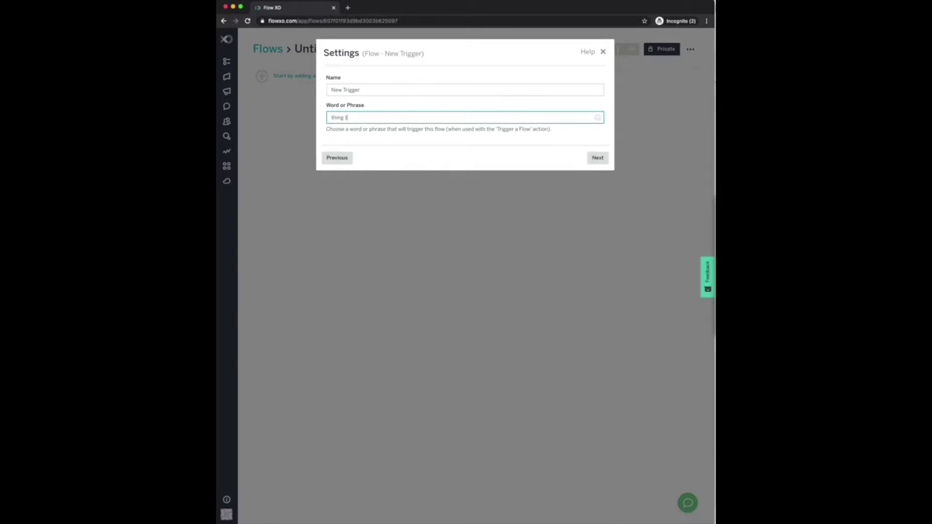
click(597, 158)
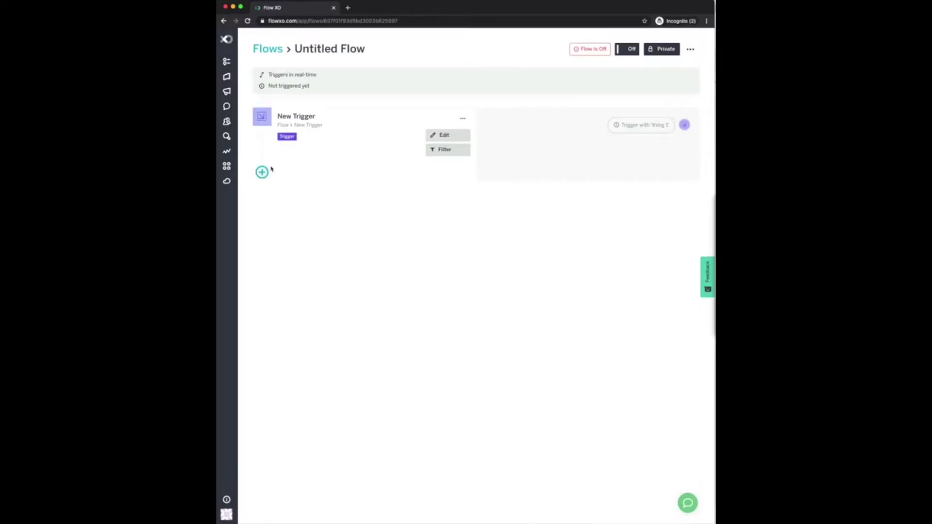
Add a Send a Message step replying 'Hi! I am thing one!!!'.
click(261, 174)
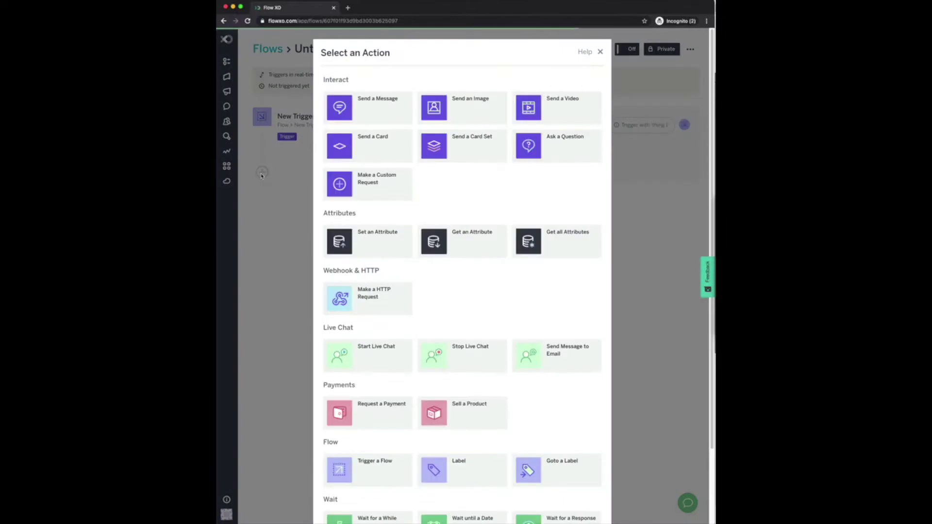
click(365, 101)
click(384, 160)
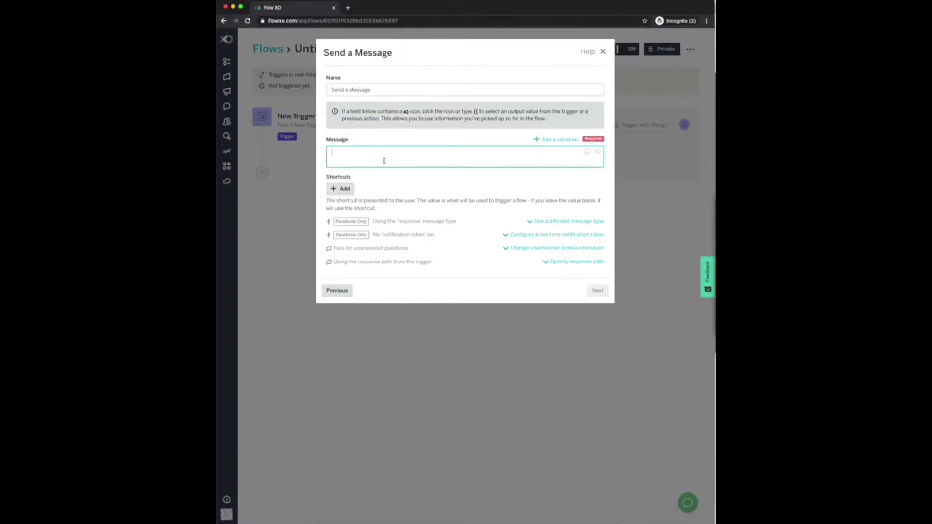
text(Hi! I)
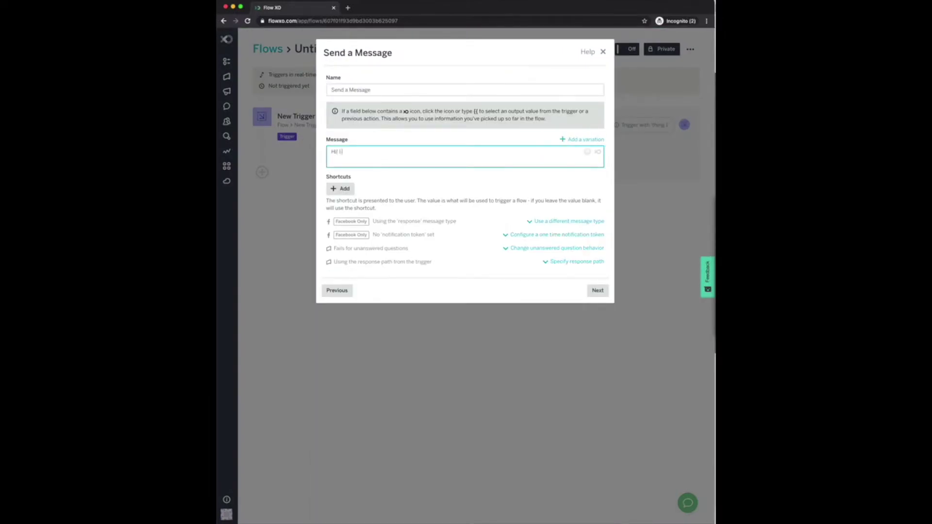
text( am thing one!!!)
click(590, 291)
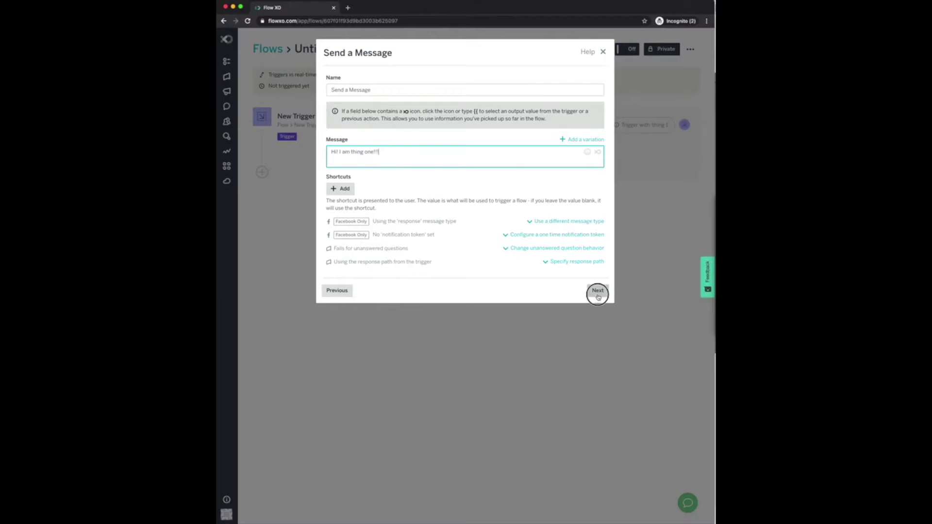
click(597, 158)
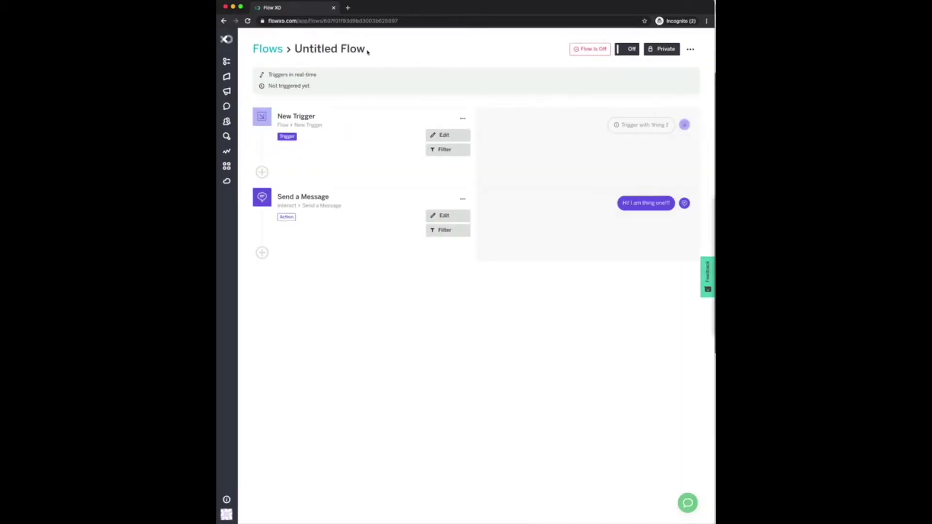
Rename the flow to 'Triggered Thing One' and switch it on.
click(370, 49)
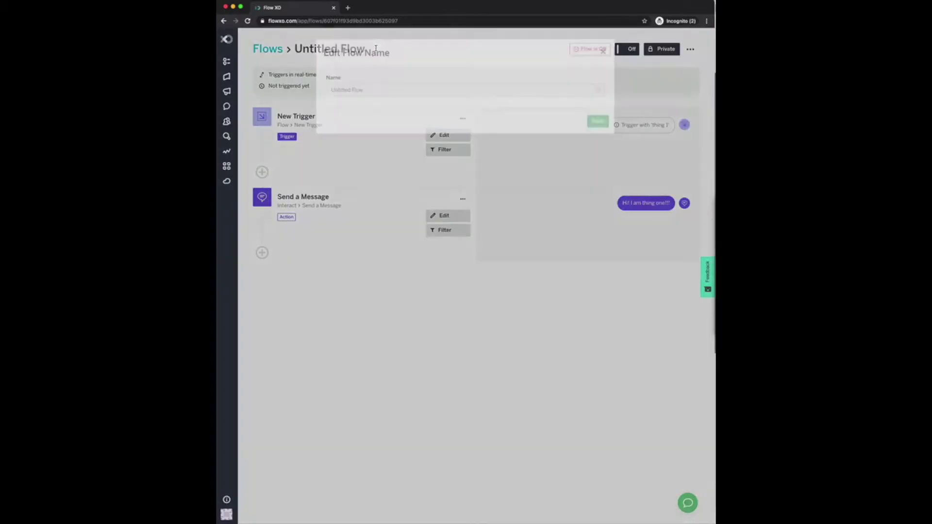
drag(395, 88, 319, 83)
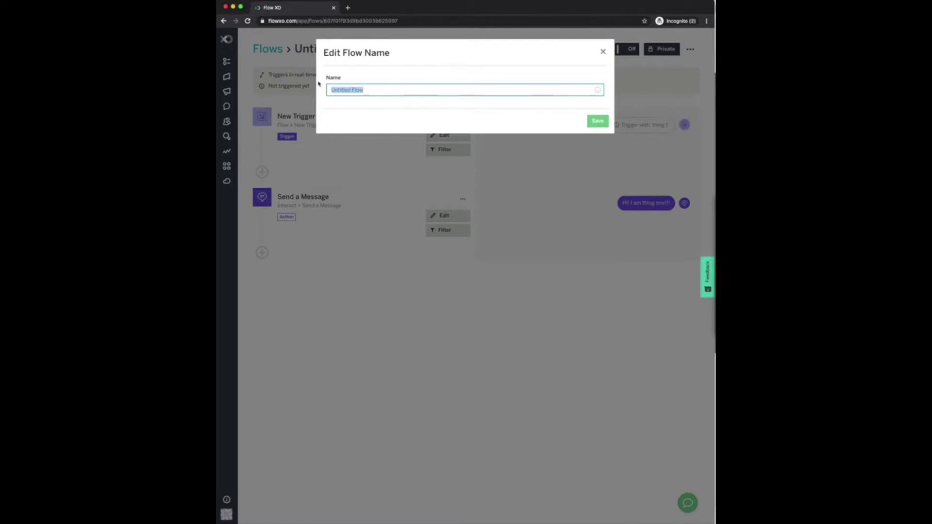
text(Triggere)
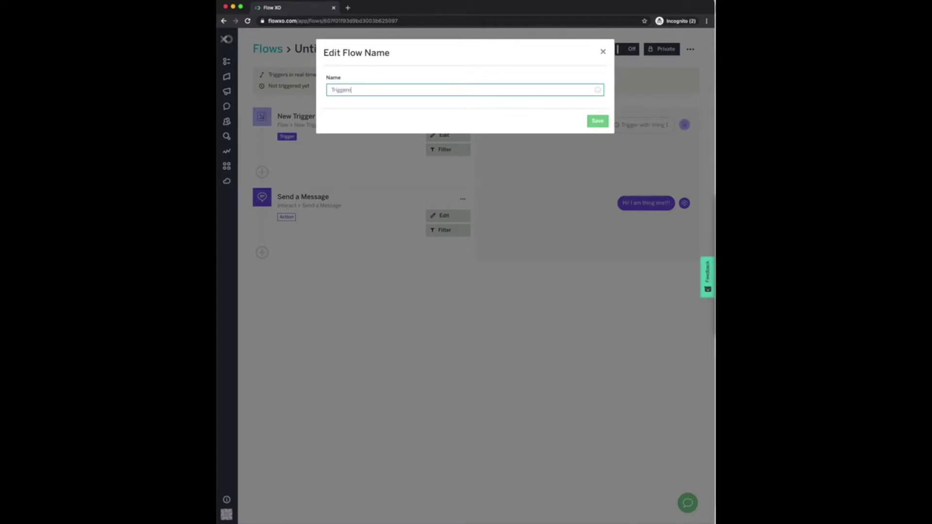
text(d Thing One)
click(595, 121)
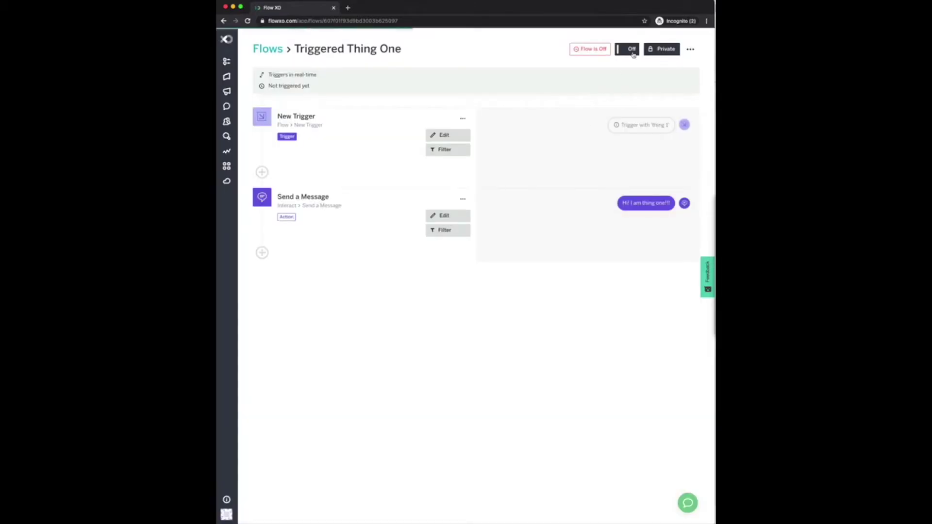
click(631, 52)
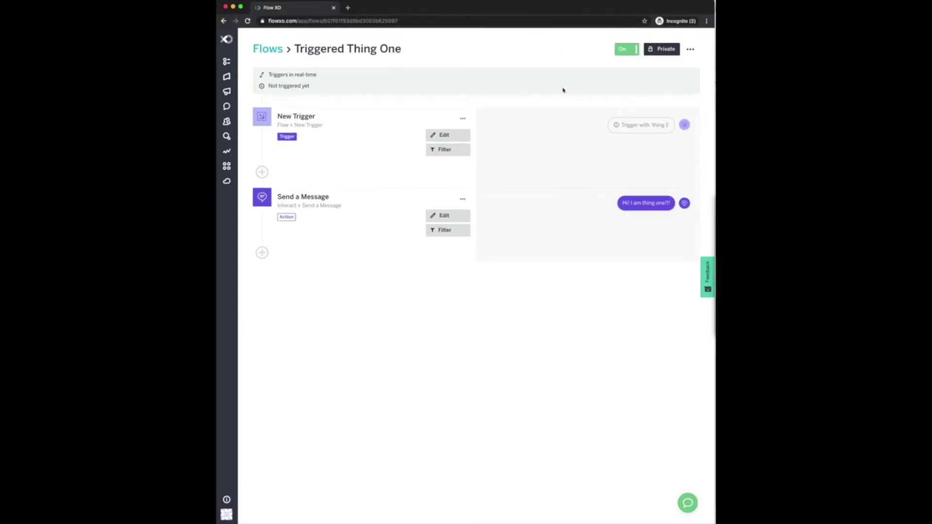
Create a blank flow with a New Message trigger for 'thing 2', connected to all bots.
click(266, 50)
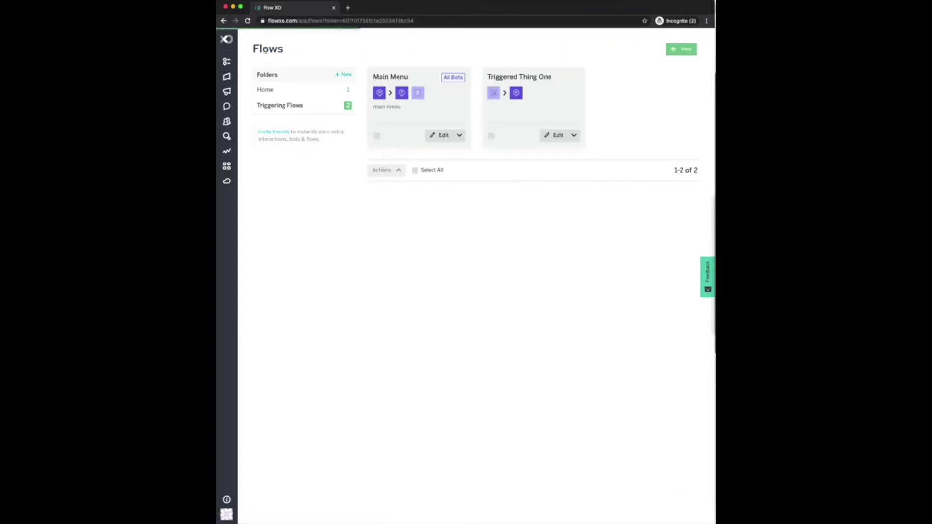
click(678, 51)
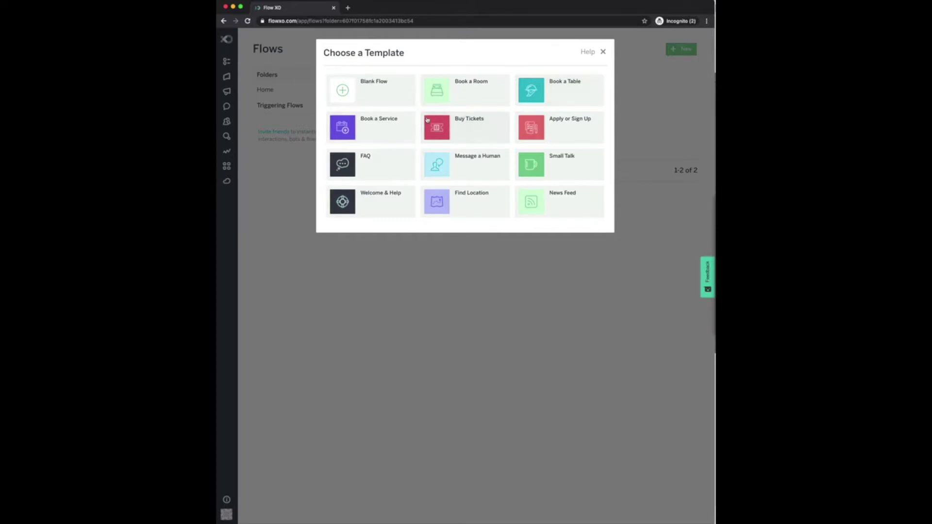
click(391, 93)
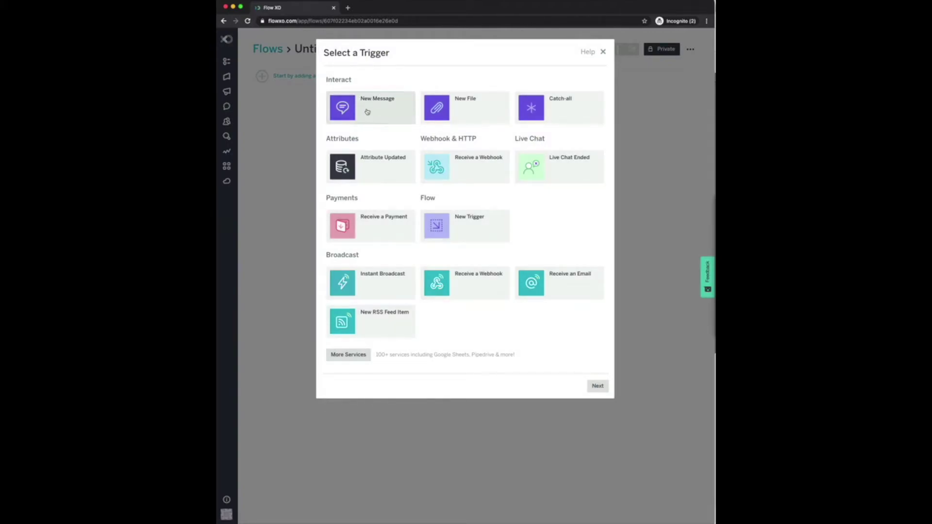
click(368, 112)
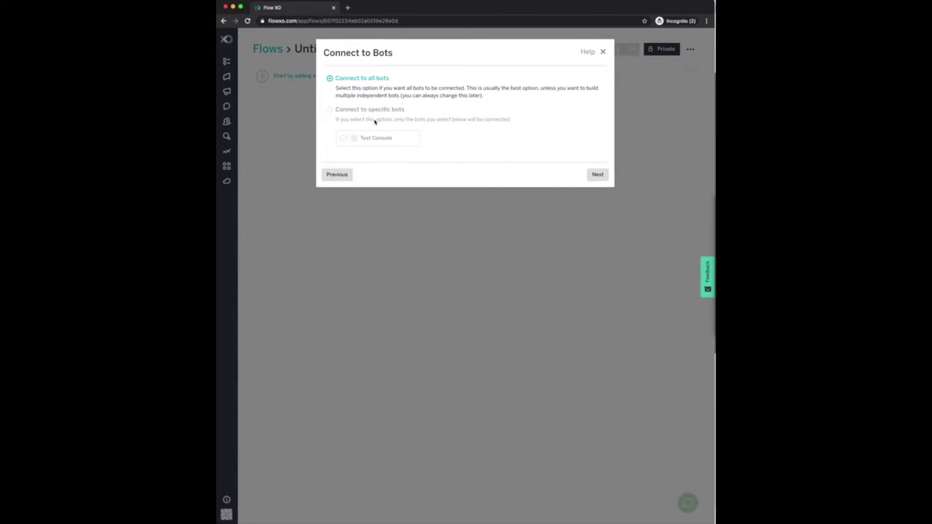
click(598, 175)
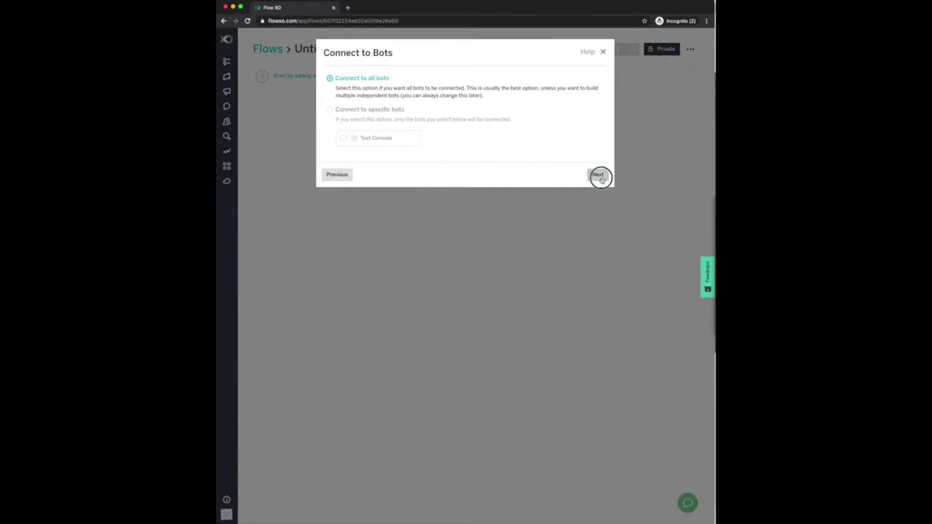
click(391, 103)
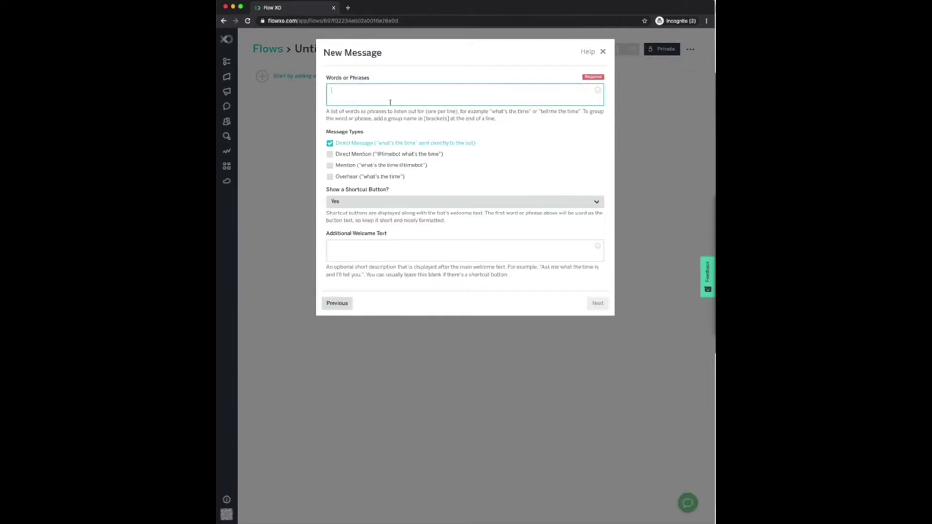
text(thin)
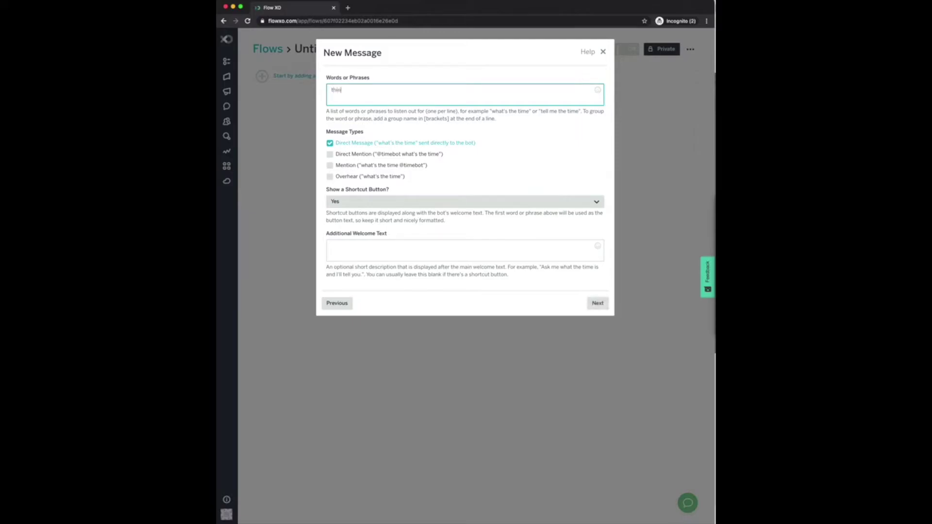
text(g 2)
click(596, 303)
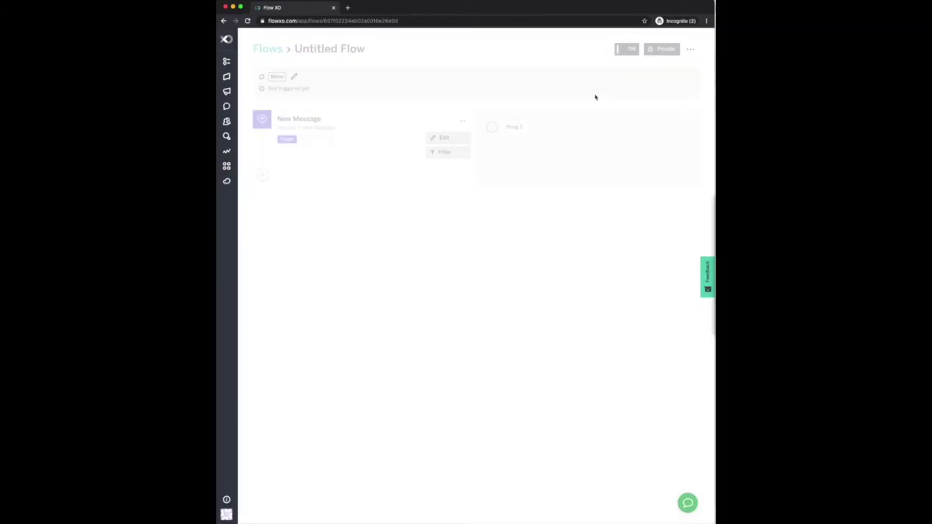
Switch the flow on and name it 'Triggered Thing 2'.
click(626, 49)
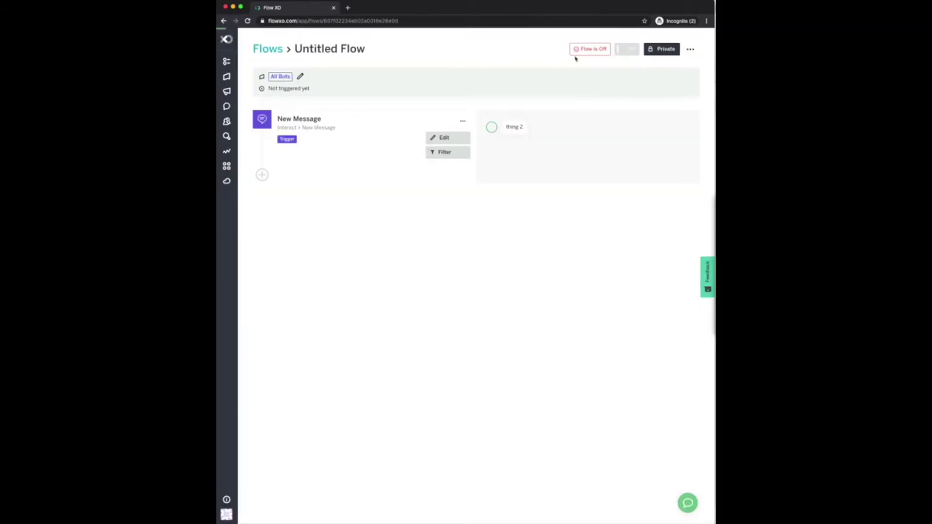
click(370, 52)
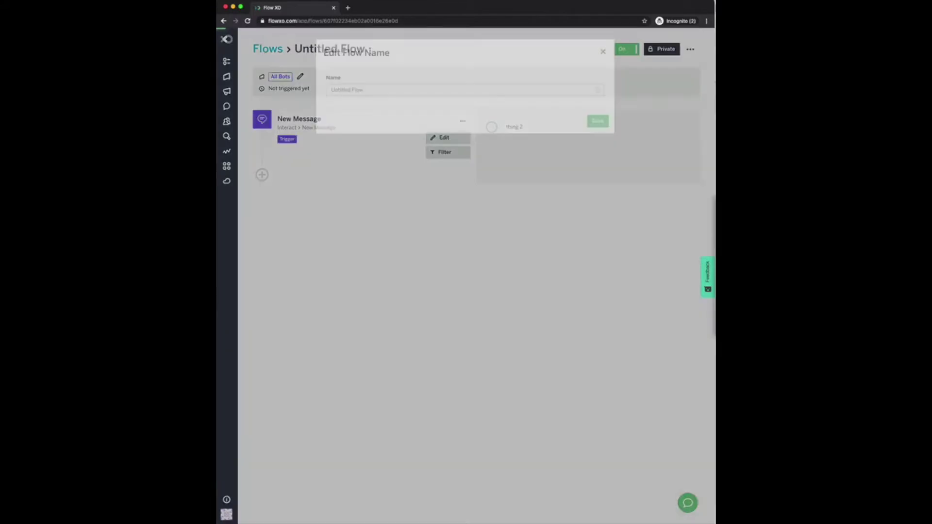
drag(377, 91, 310, 89)
text(Triggered)
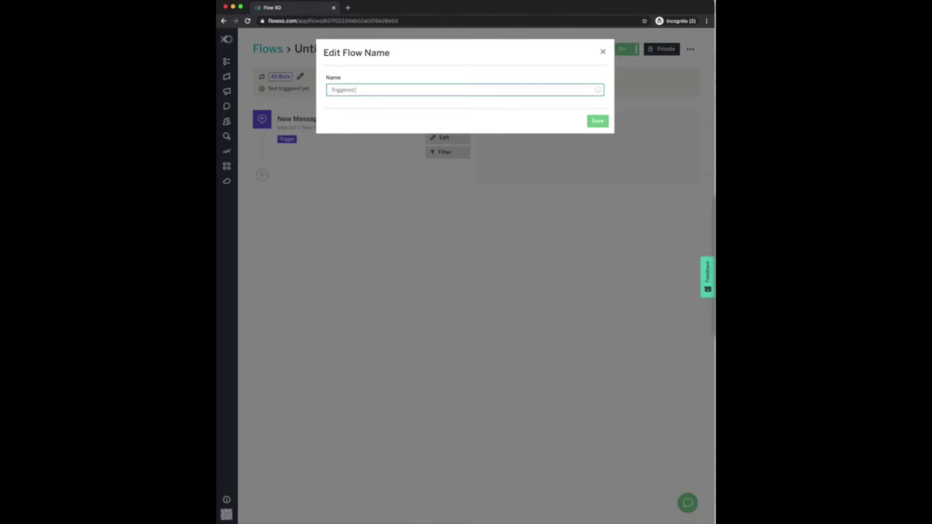
text(Thing 2)
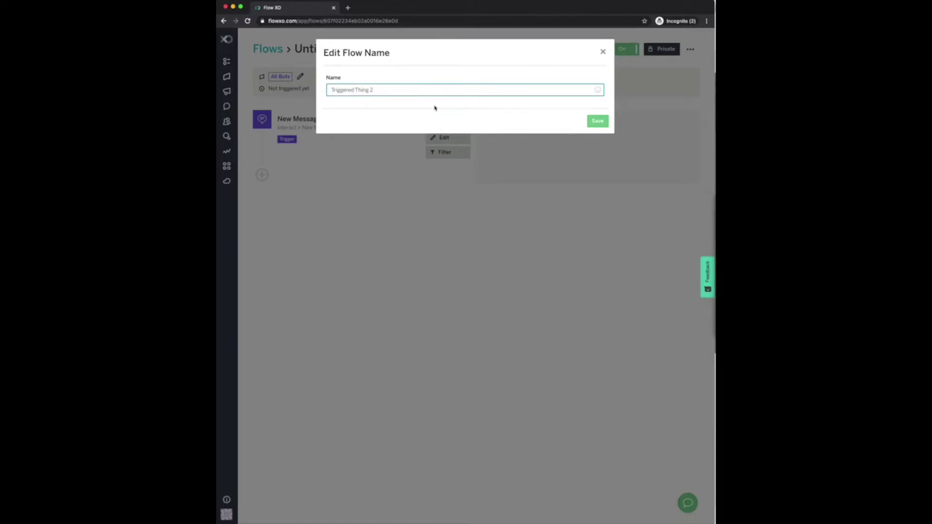
click(598, 122)
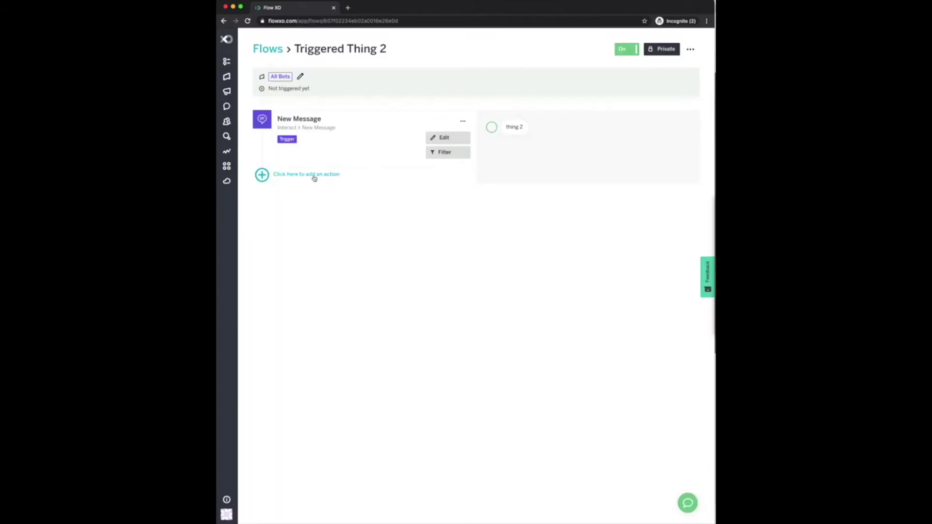
Add a Send a Message step replying 'Hi I'm thing two!!'.
click(262, 175)
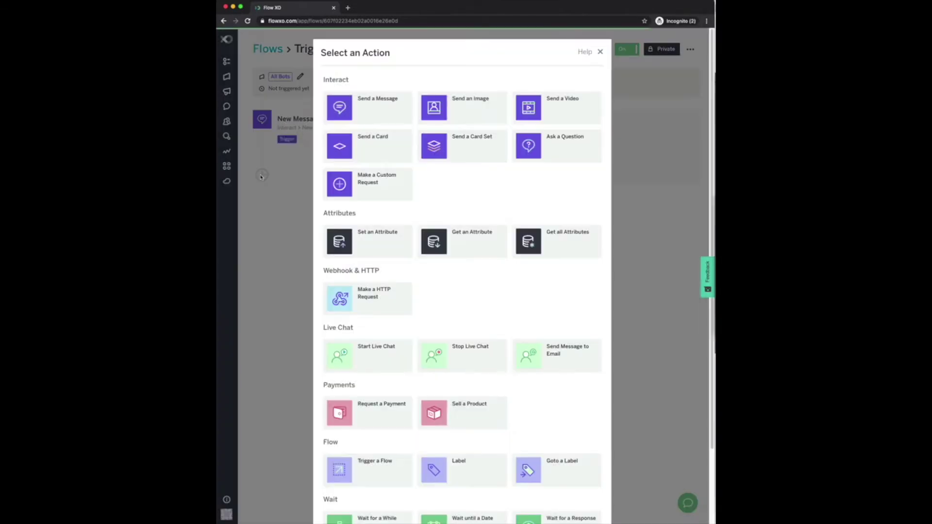
click(350, 117)
click(368, 152)
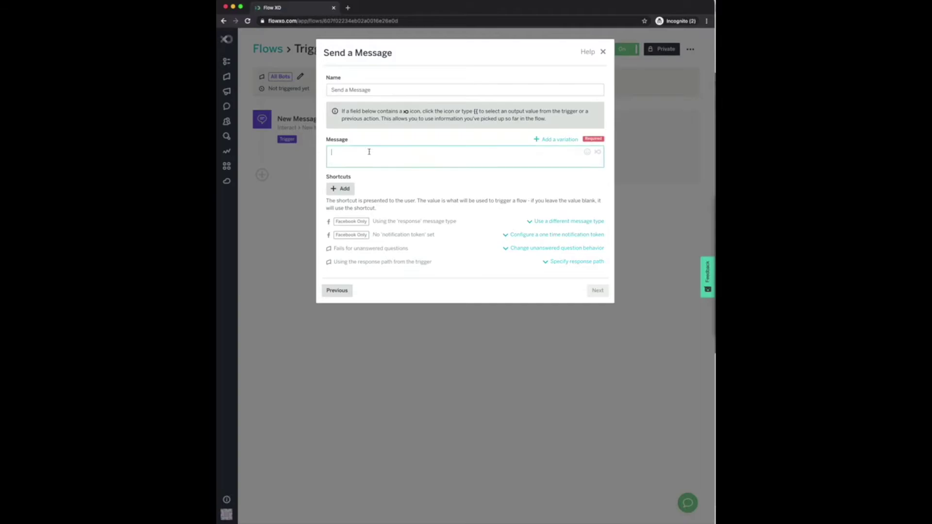
text(Hi {)
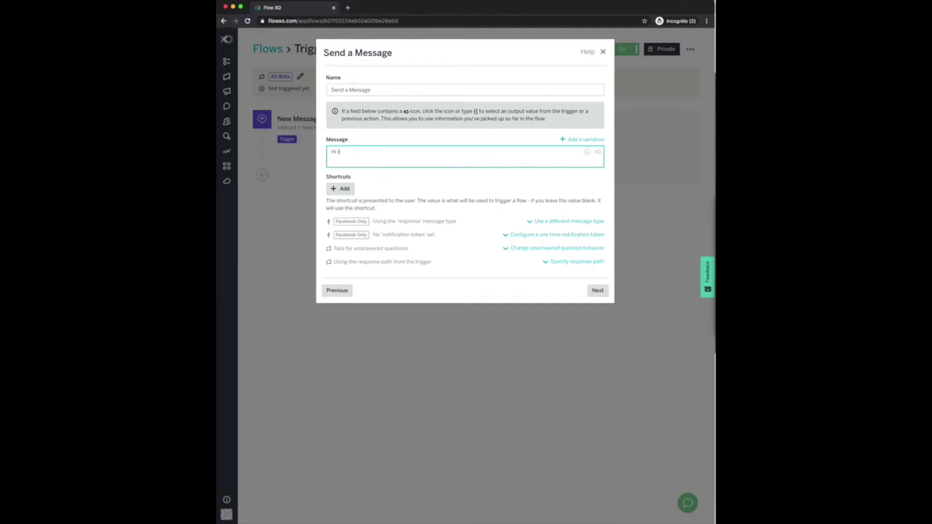
text(m thing two!!)
click(597, 290)
click(599, 159)
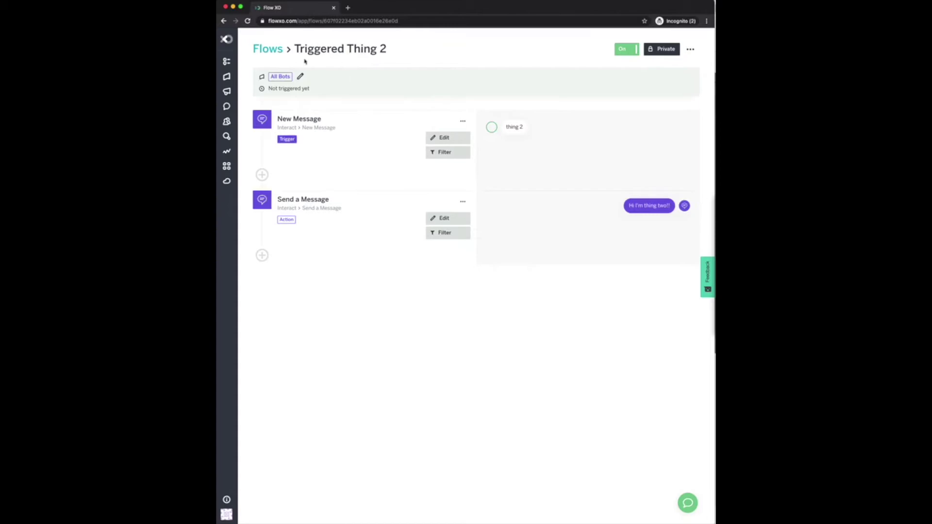
In the Main Menu flow's Test Console, send 'main menu' and choose Thing One.
click(263, 48)
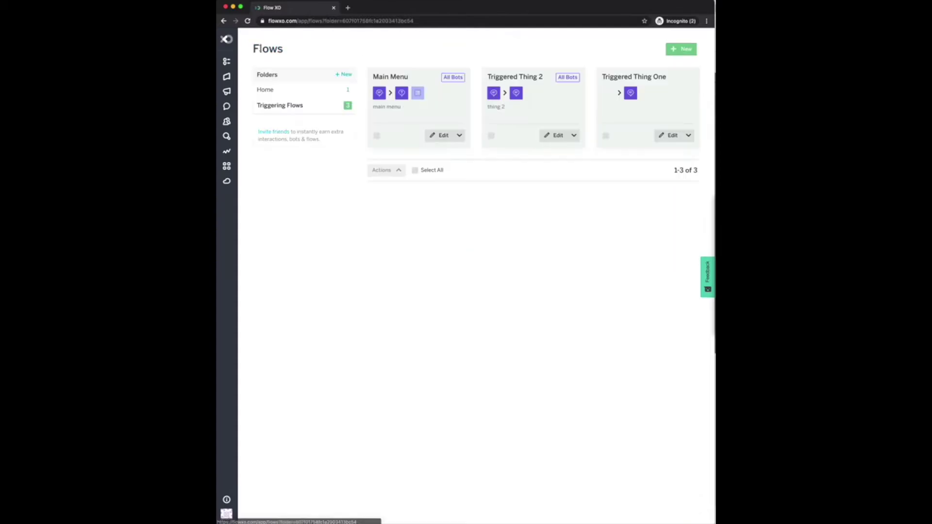
click(436, 135)
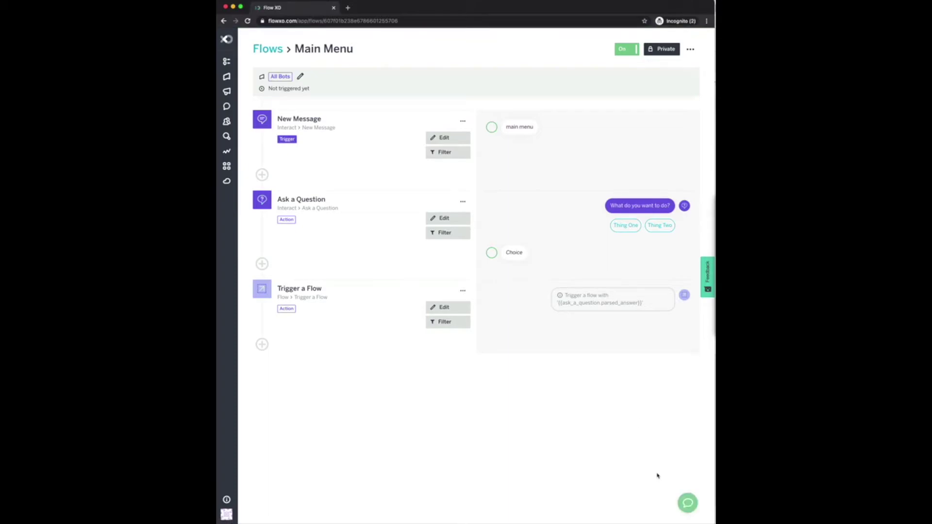
click(682, 500)
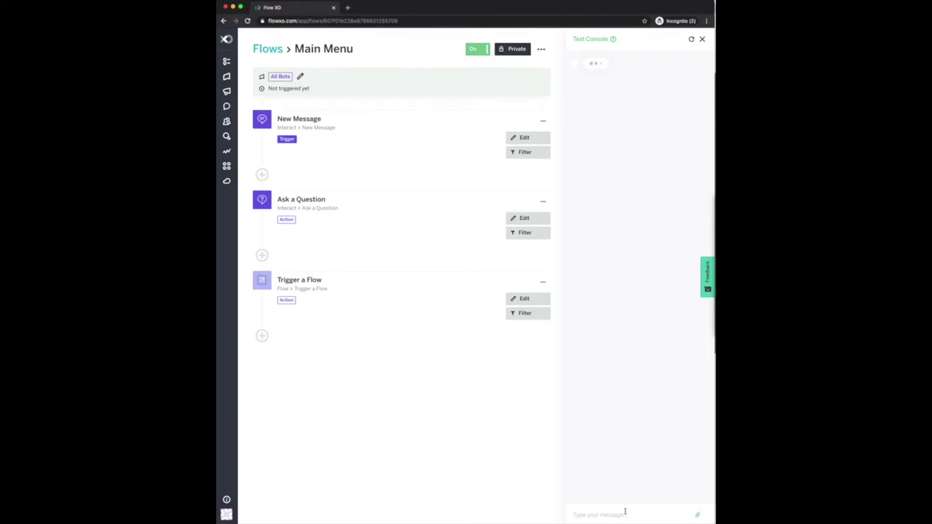
click(625, 511)
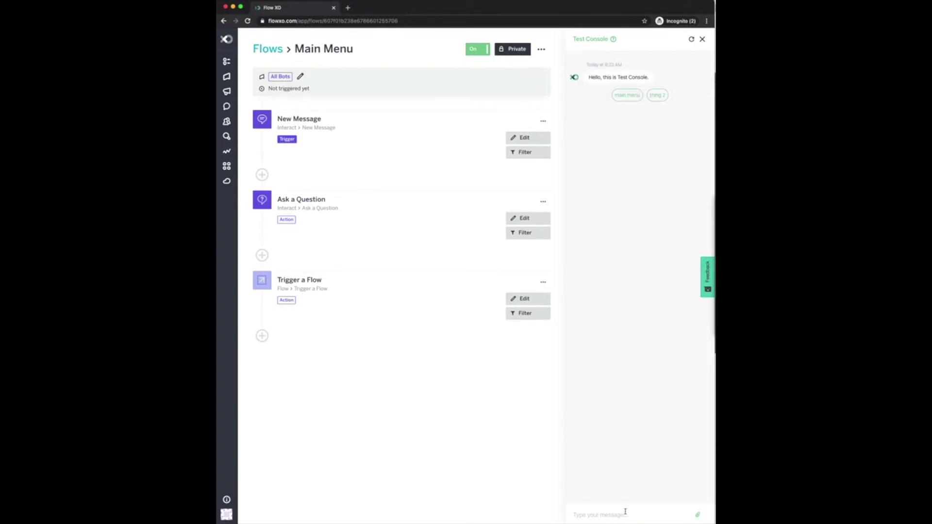
text(main menu)
key(Return)
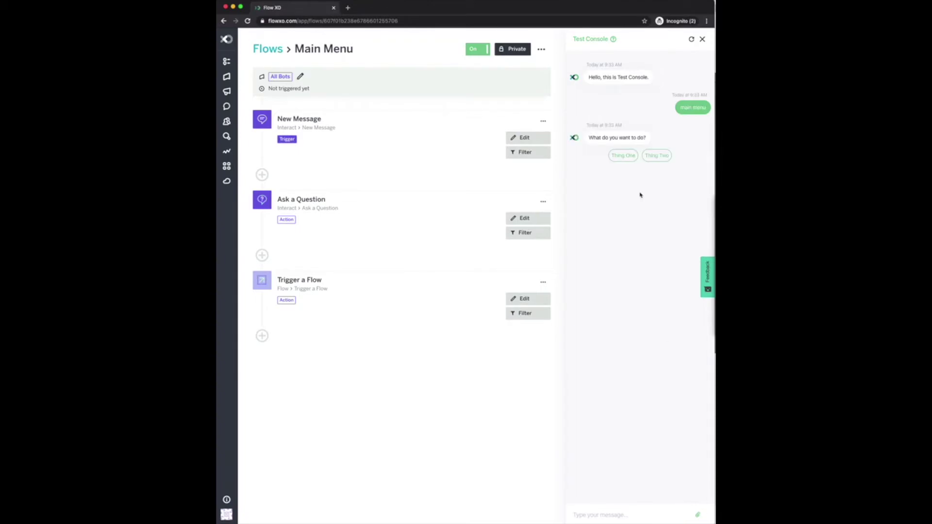
click(632, 156)
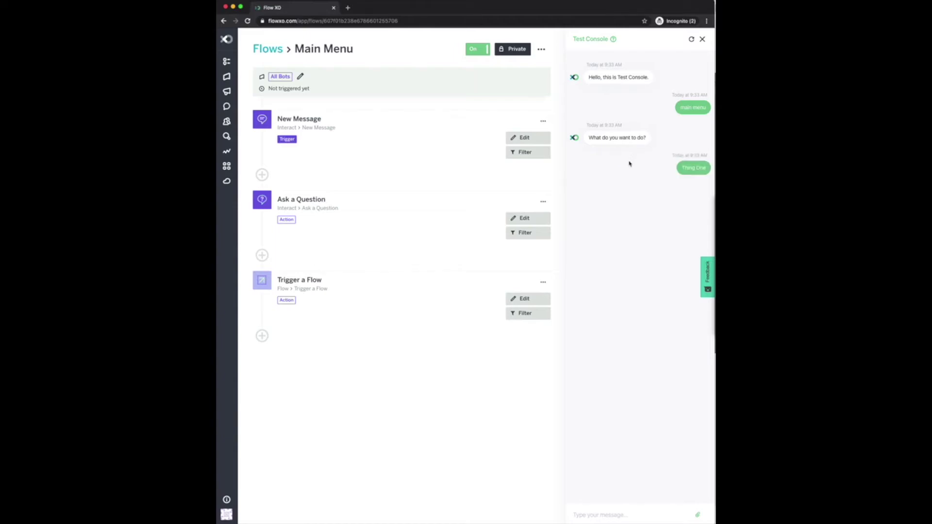
Send 'main menu' again and choose Thing Two.
click(594, 512)
text(main menu)
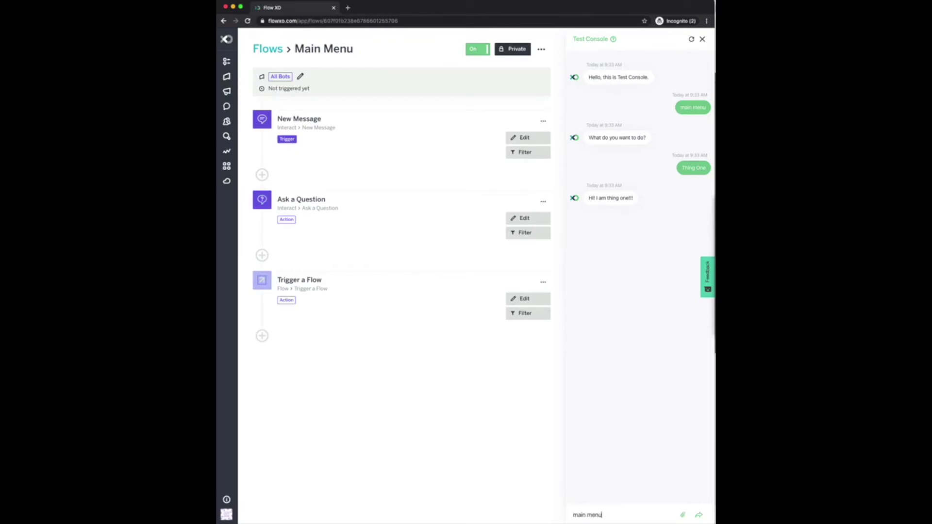
key(Return)
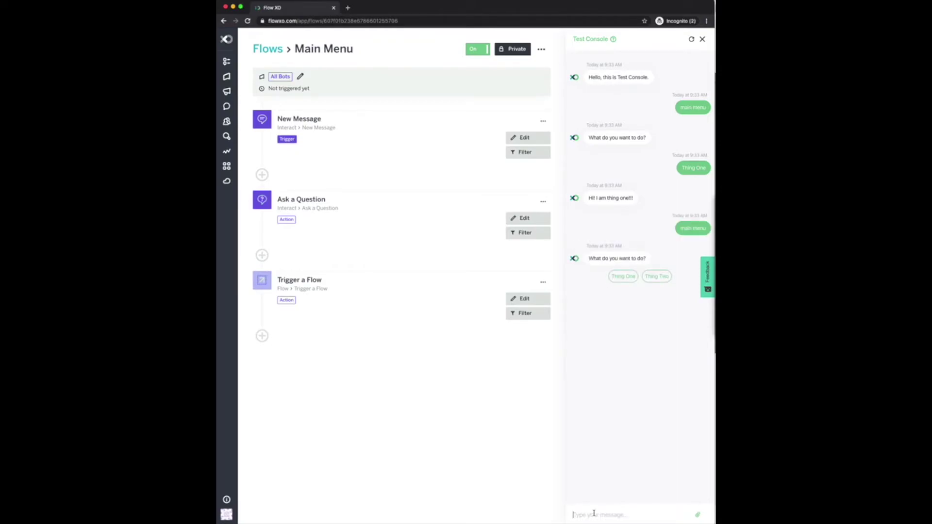
click(650, 277)
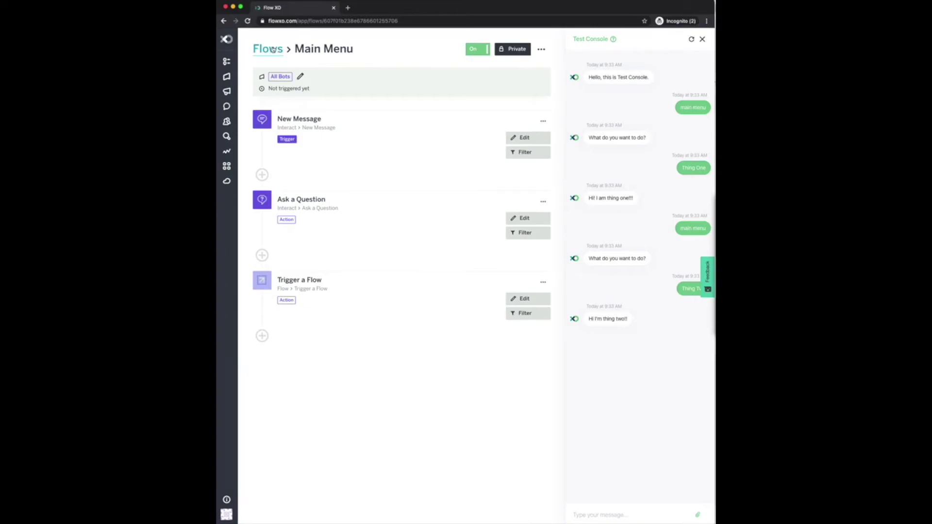
In Triggered Thing 2, add a Trigger a Flow step with the phrase 'main menu'.
click(272, 50)
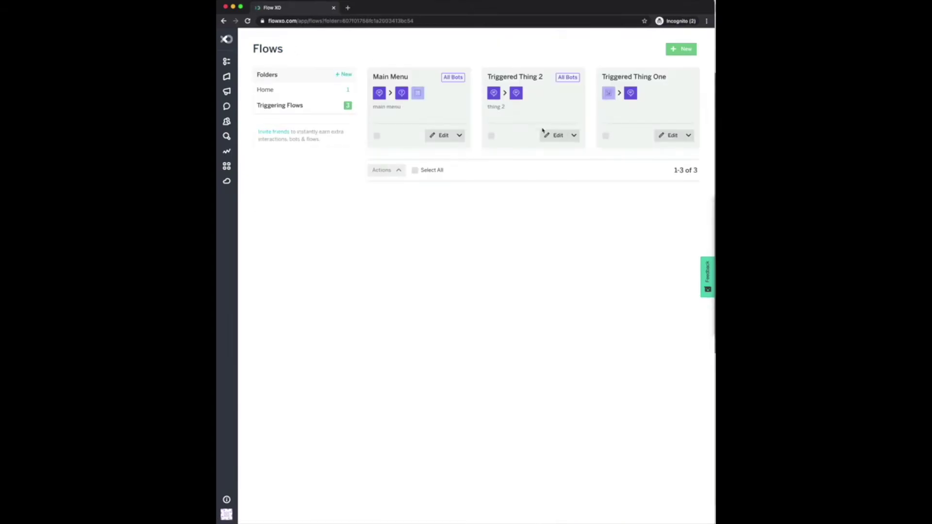
click(558, 135)
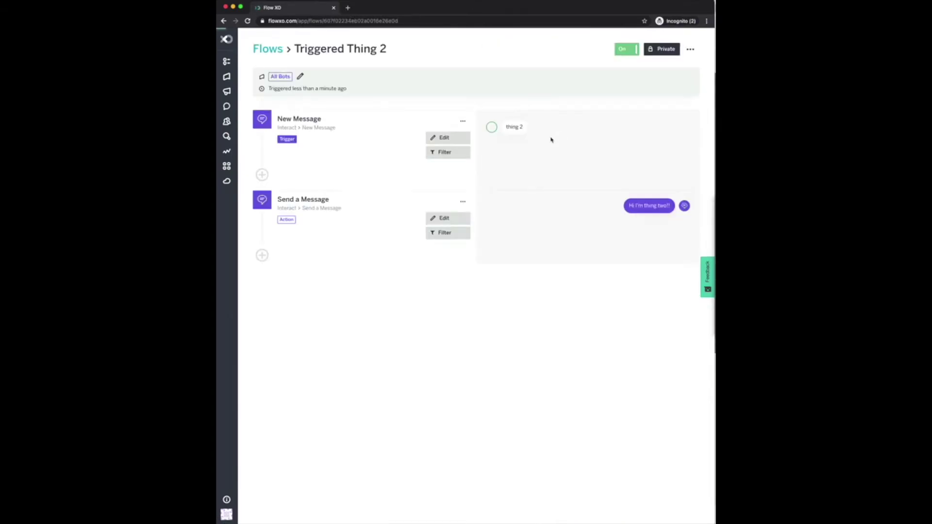
click(262, 255)
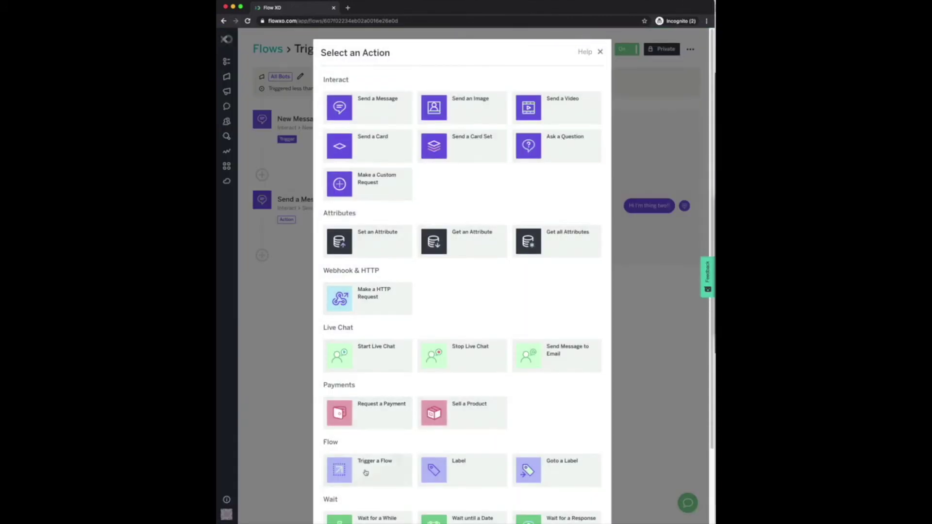
click(366, 473)
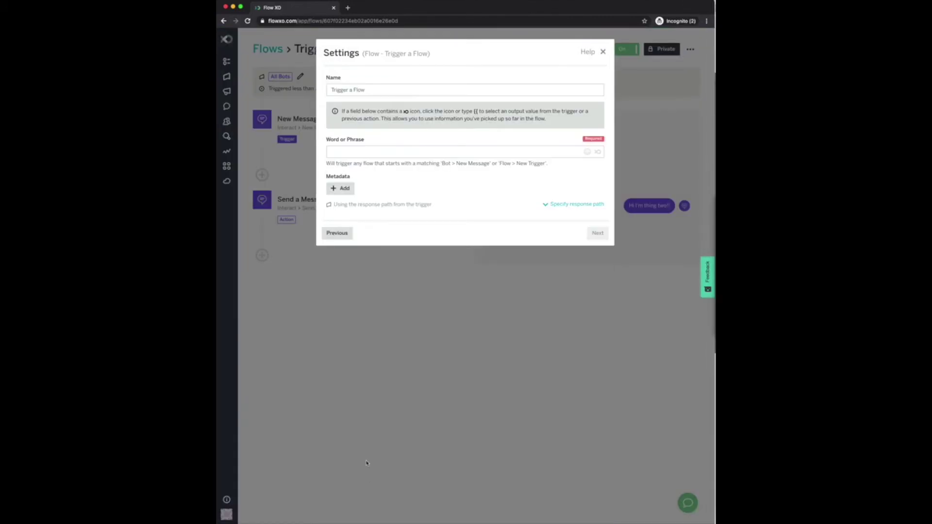
click(329, 152)
text(main menu)
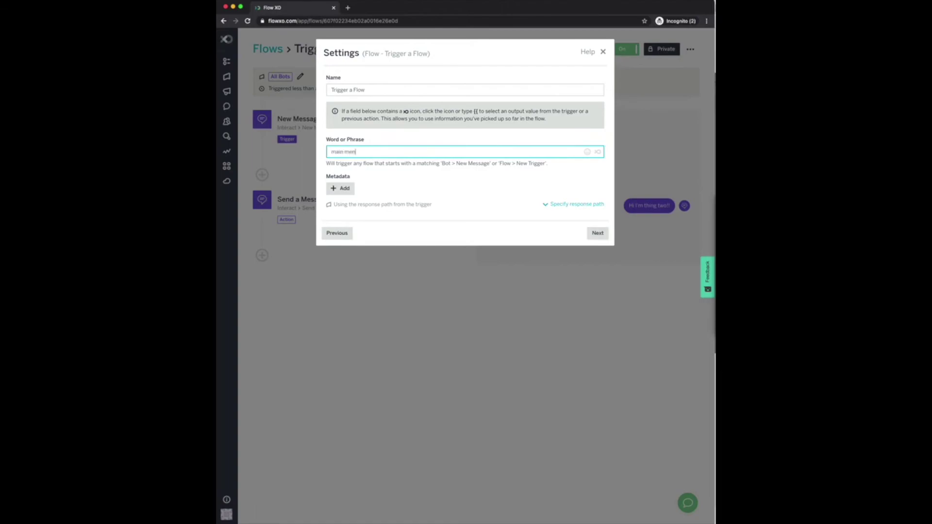
click(597, 233)
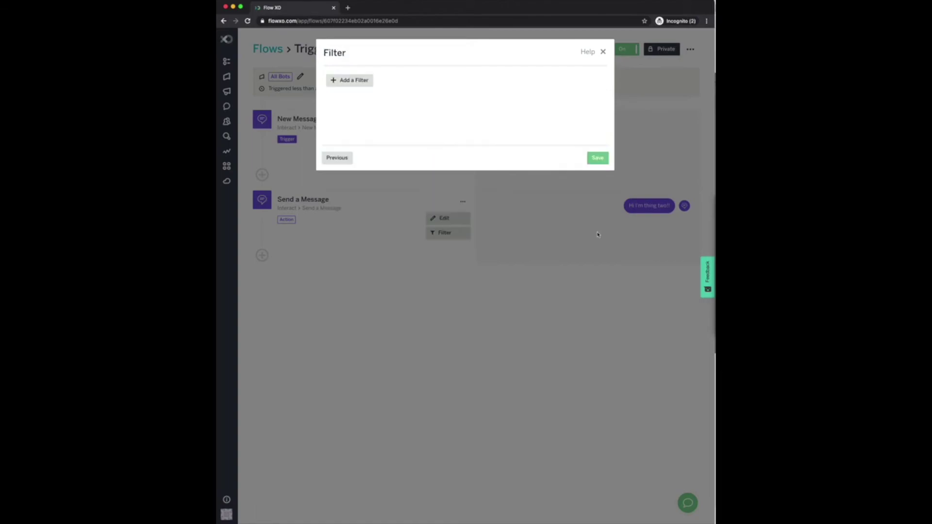
click(601, 158)
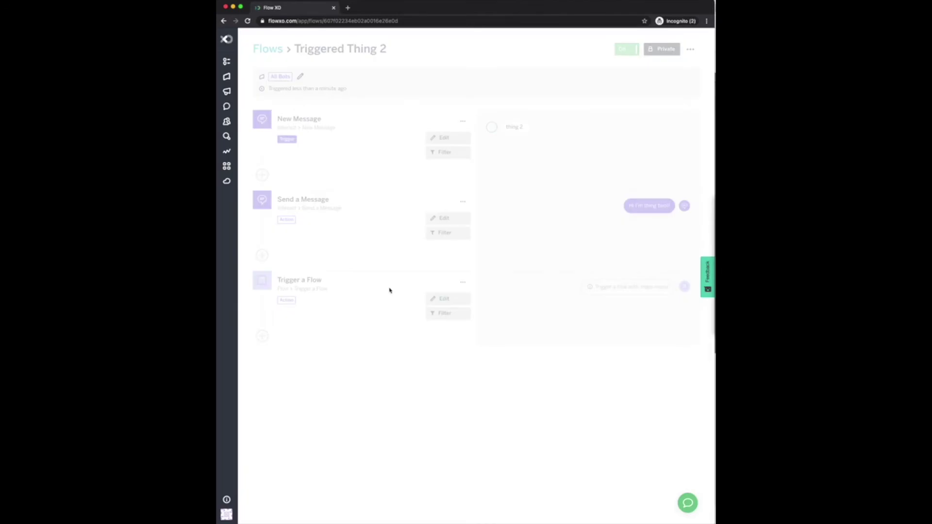
Rename the new trigger step to 'Return to Main Menu'.
click(327, 282)
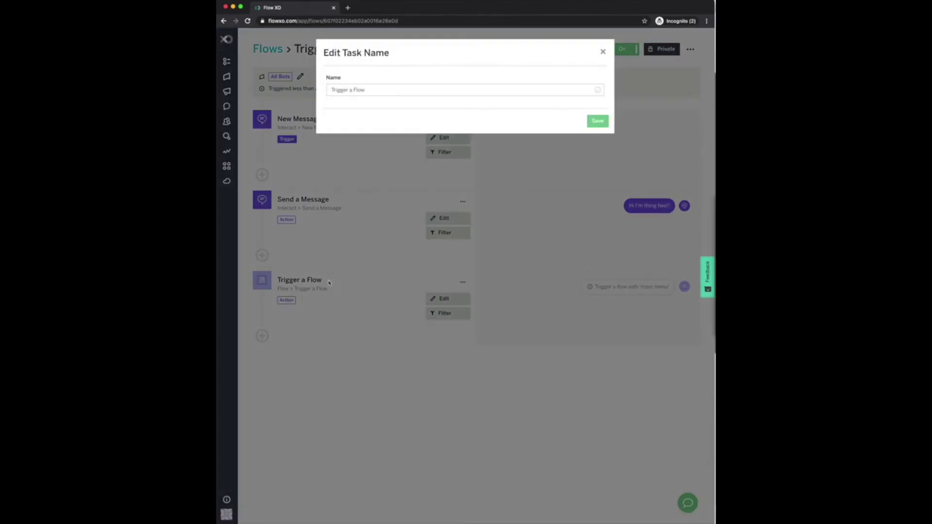
drag(370, 89, 302, 91)
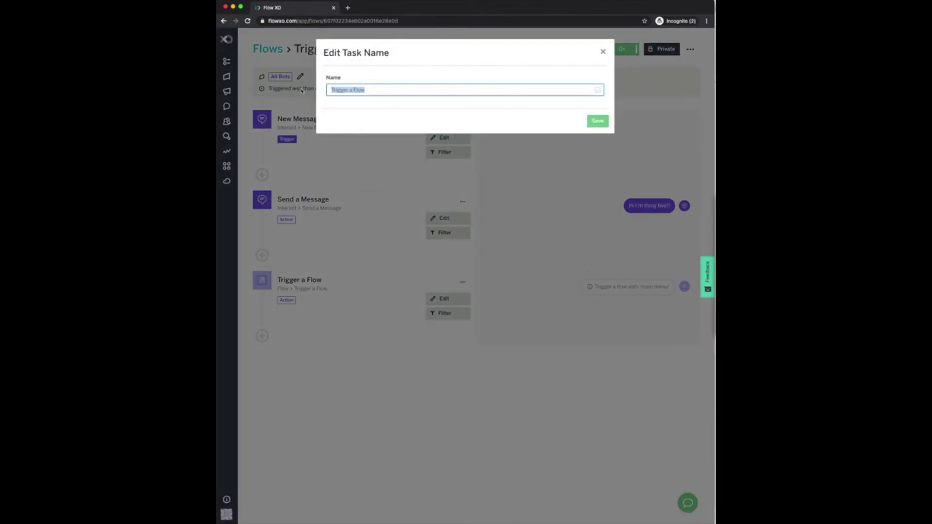
text(Return to Main Menu)
key(Return)
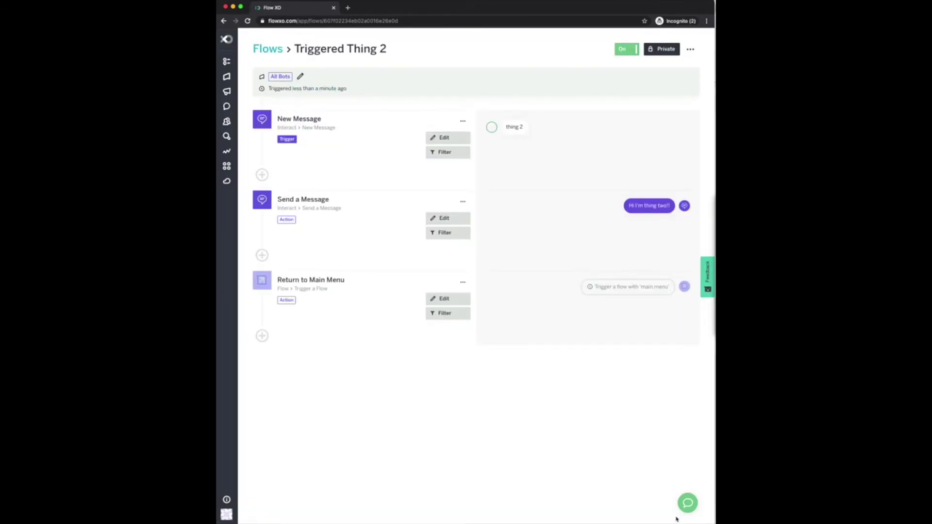
Send 'main menu' in the Test Console, choose Thing Two, then Thing One from the returned menu.
click(688, 503)
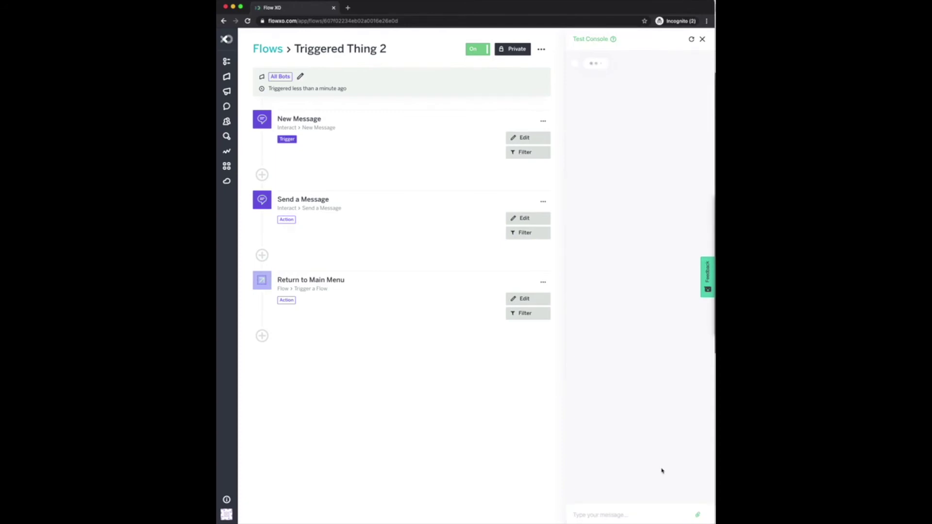
click(601, 516)
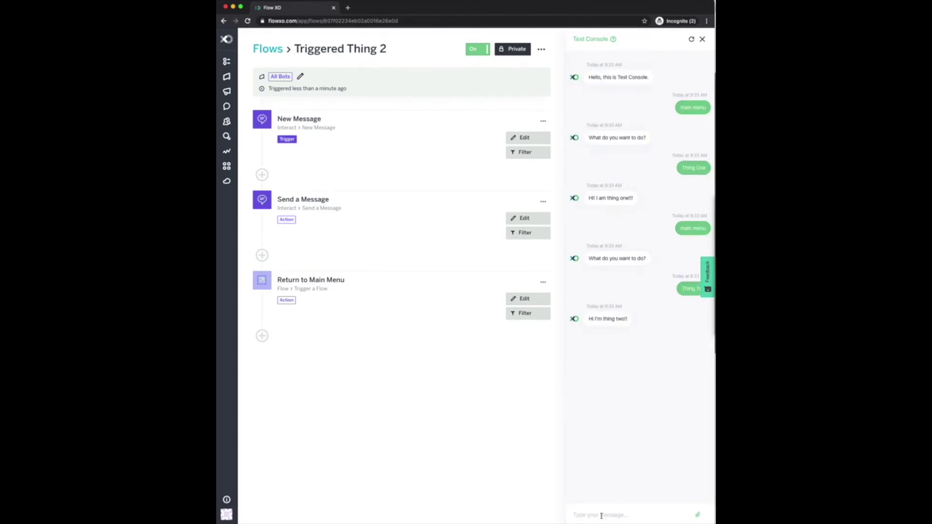
text(main menu)
key(Return)
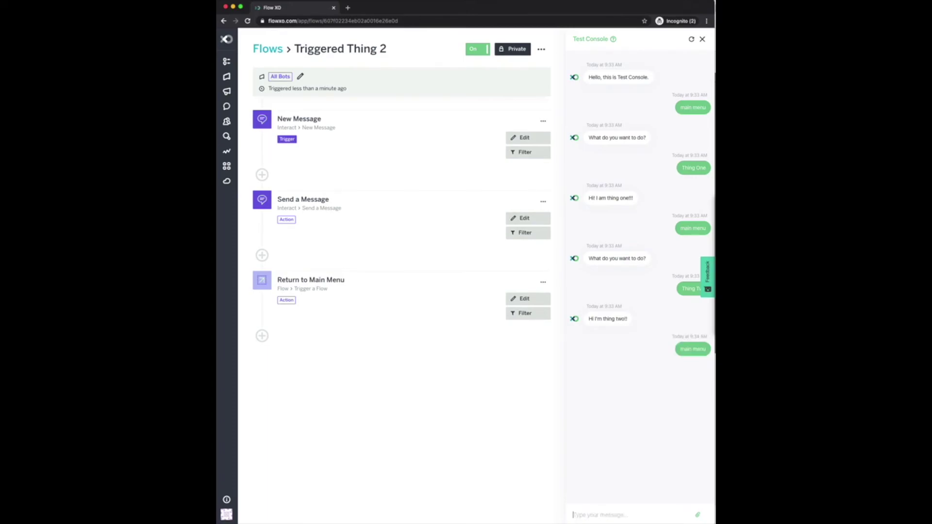
click(651, 396)
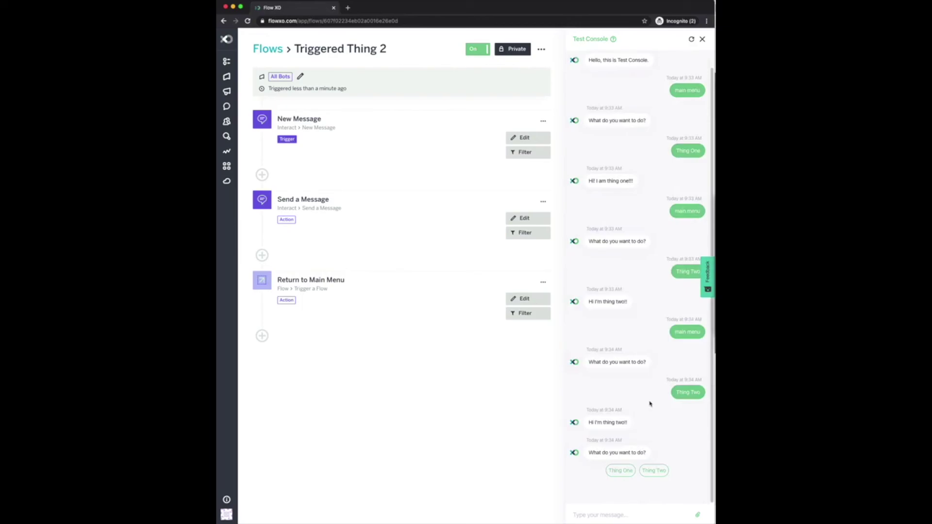
click(619, 471)
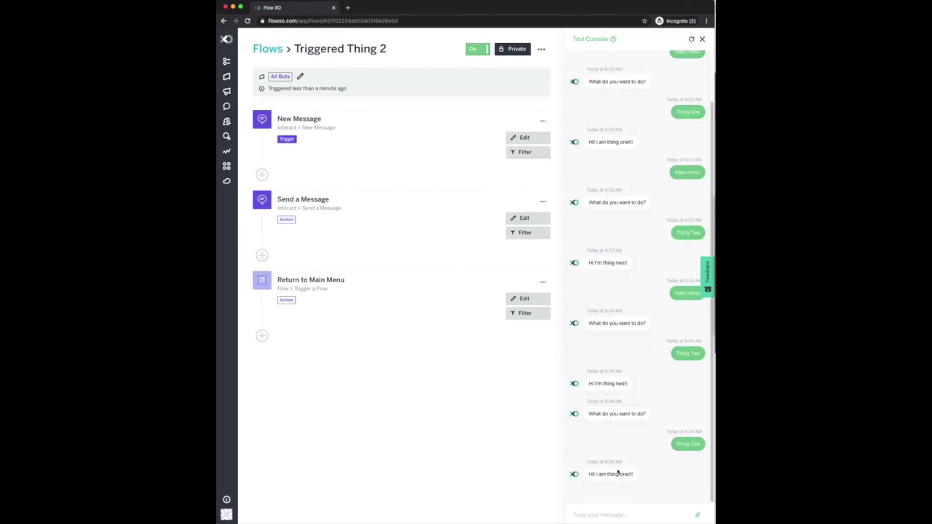